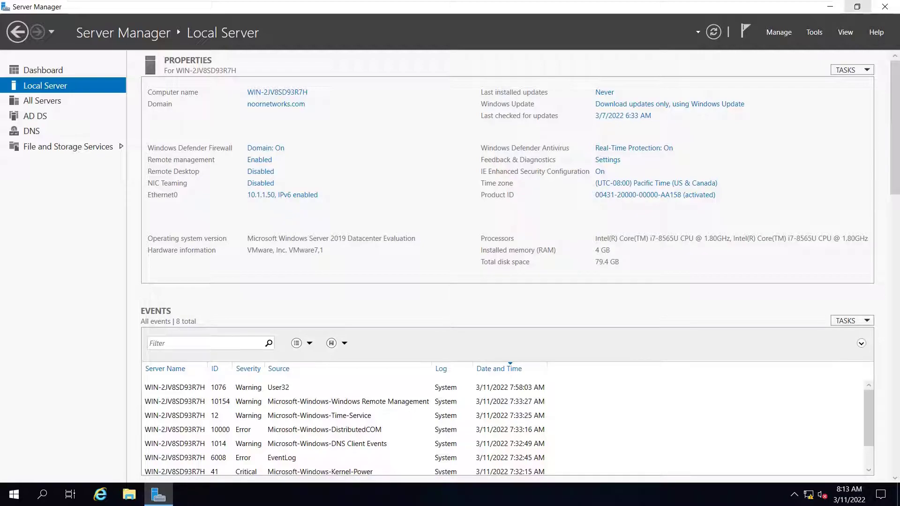
Switch to Client-PC1 and open Network & Internet settings from the tray network icon.
mouse_move(844, 0)
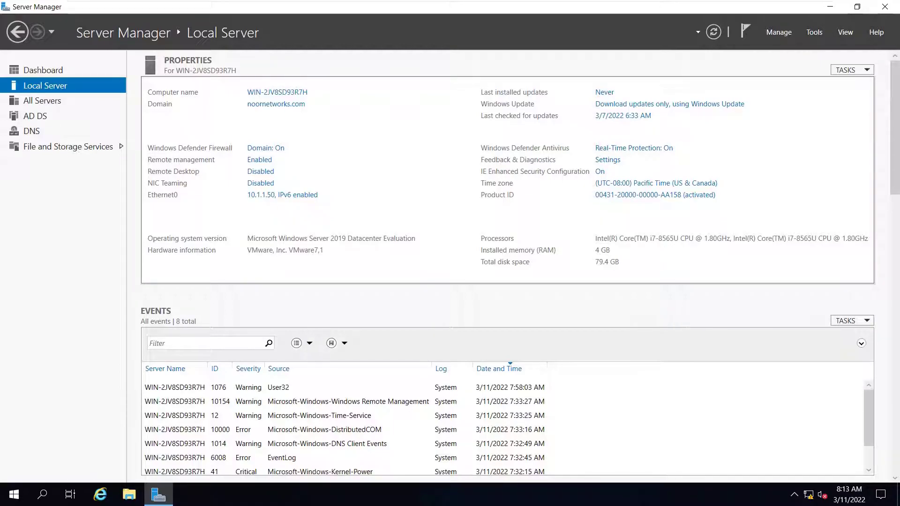
left_click(488, 10)
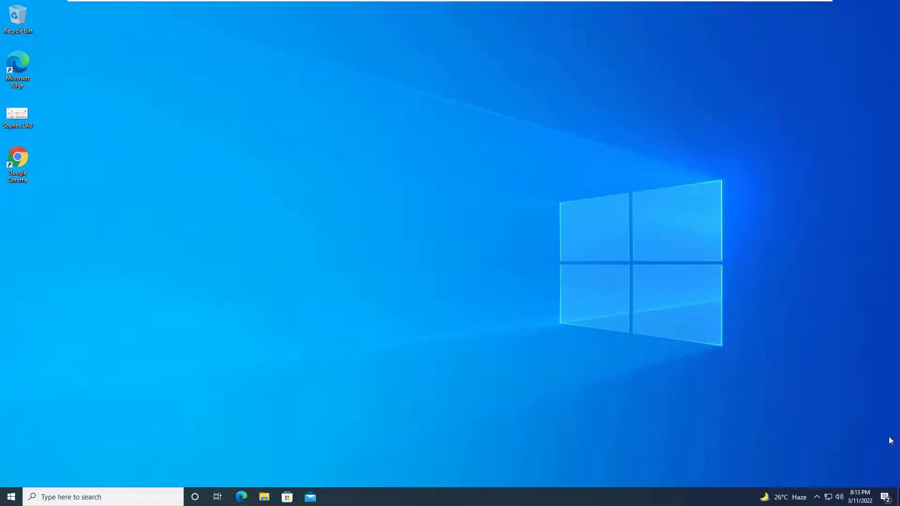
mouse_move(827, 496)
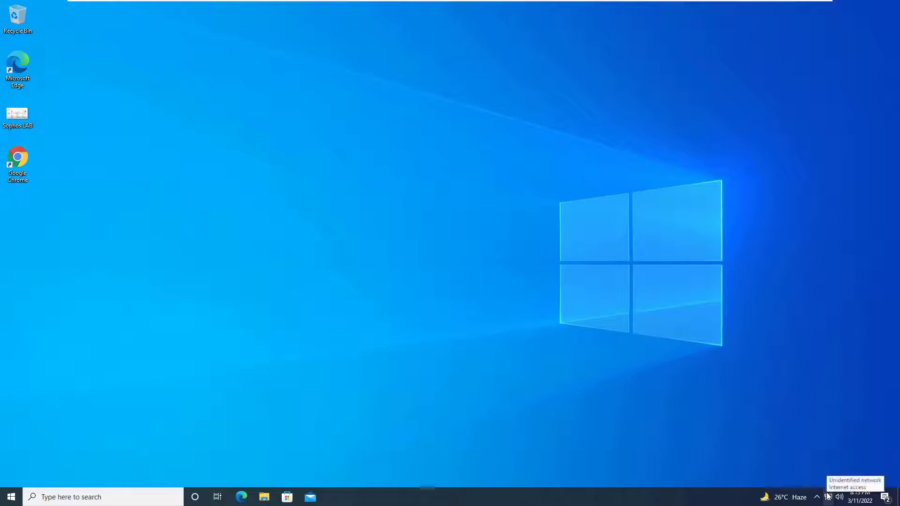
right_click(827, 496)
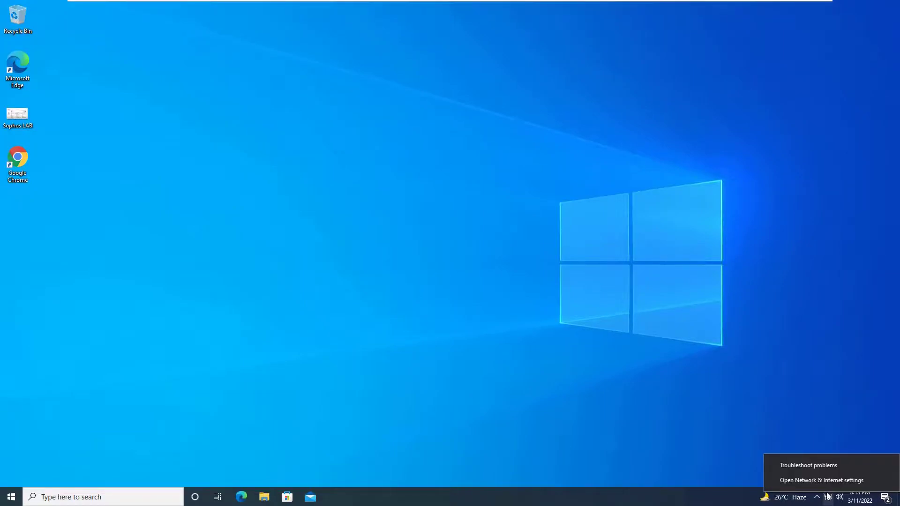
left_click(826, 478)
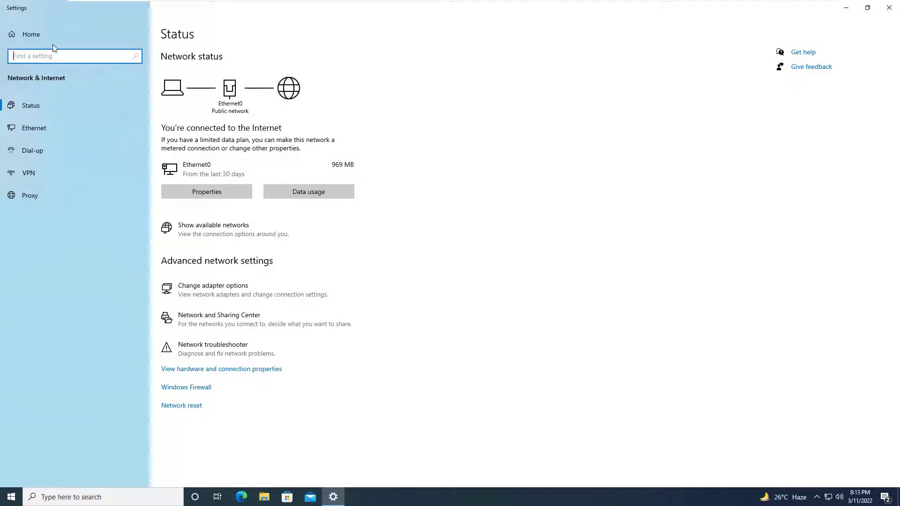
Open the Ethernet0 adapter's Properties through Ethernet's adapter options.
left_click(46, 133)
left_click(837, 68)
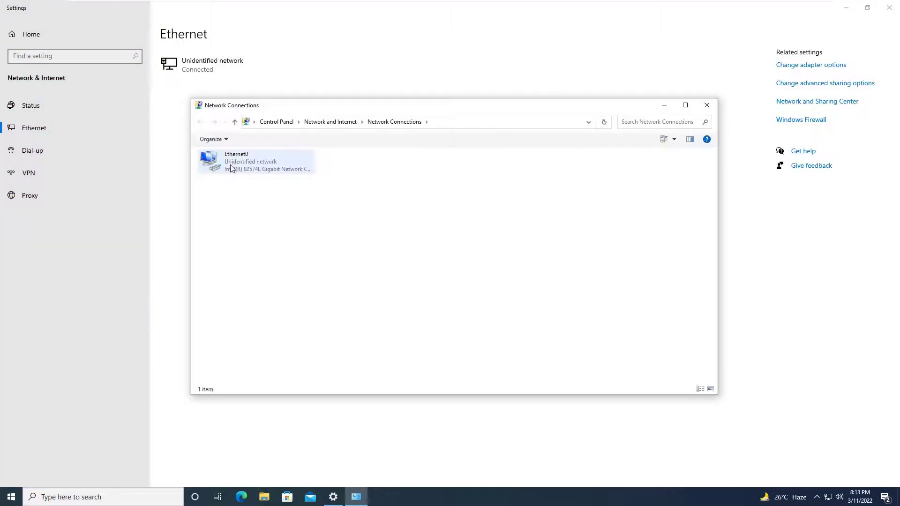
double_click(241, 165)
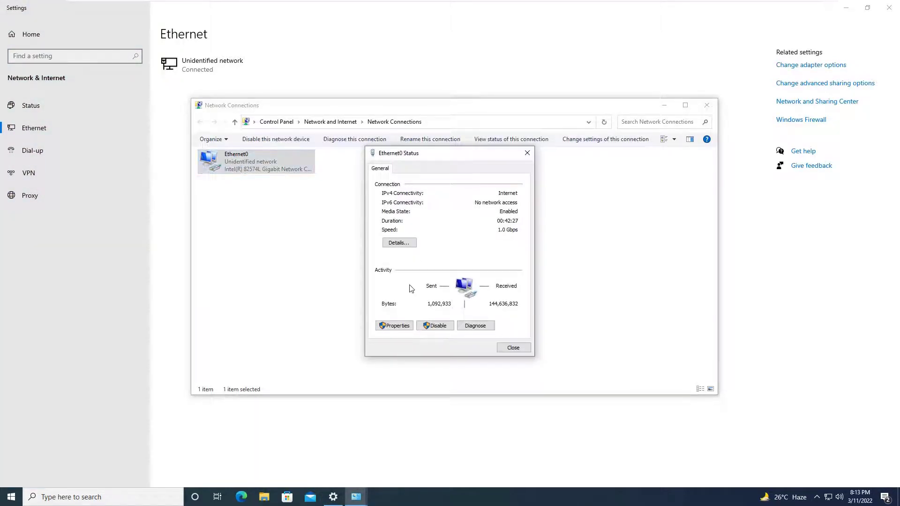
left_click(396, 325)
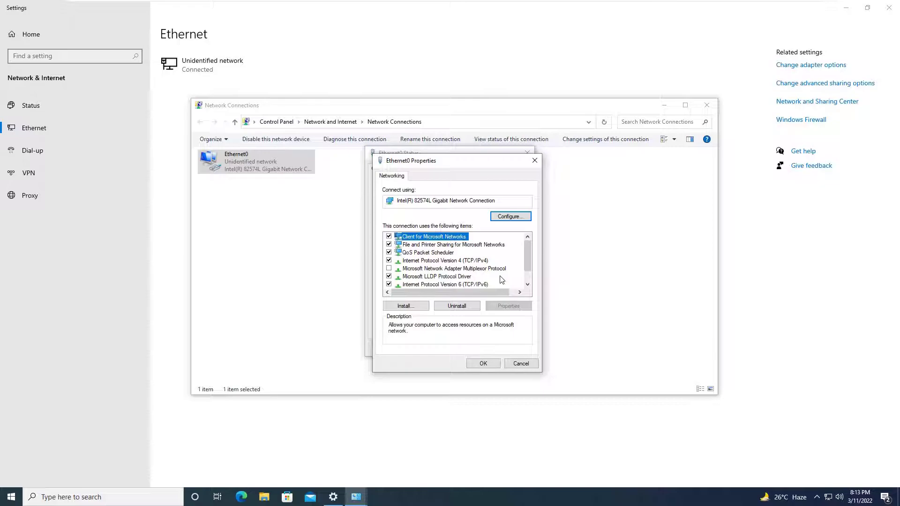
Run ipconfig on AD-Server to confirm 10.1.1.50 with gateway 10.1.1.200, then return to Client-PC1.
mouse_move(748, 3)
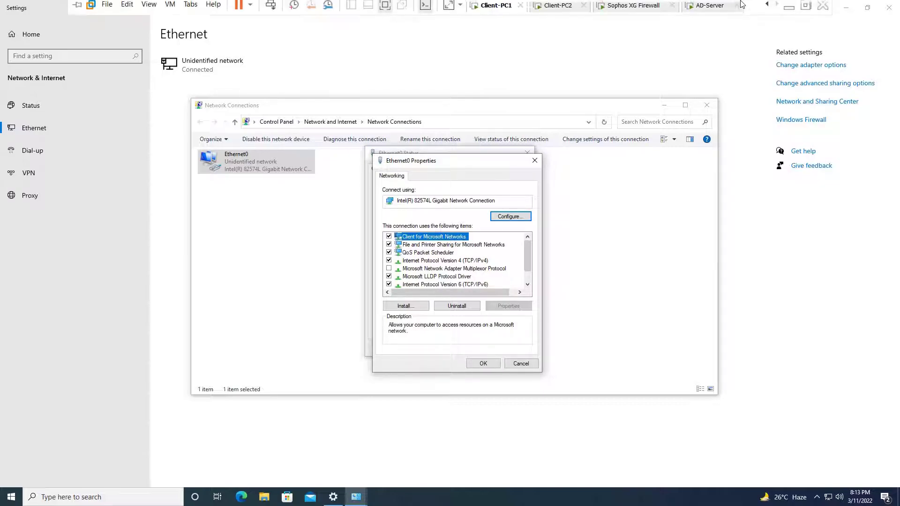
left_click(703, 9)
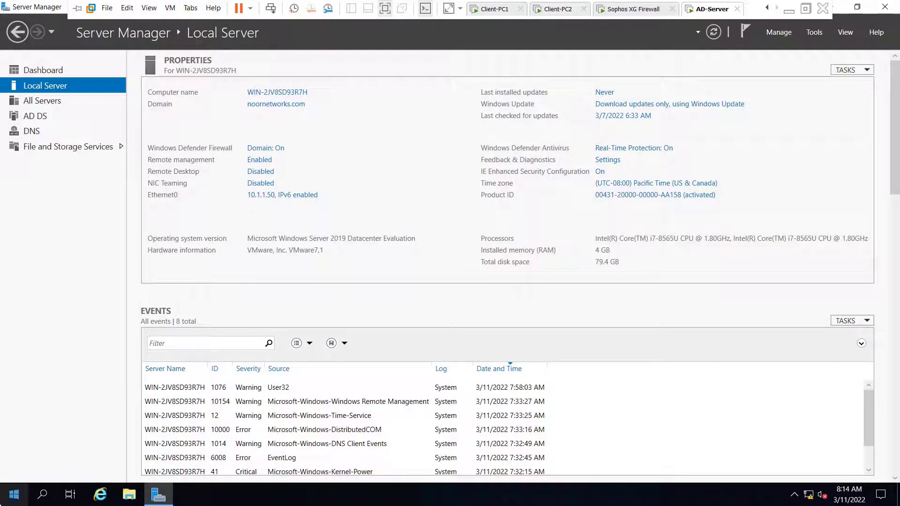
left_click(14, 495)
type("cmd")
key("Return")
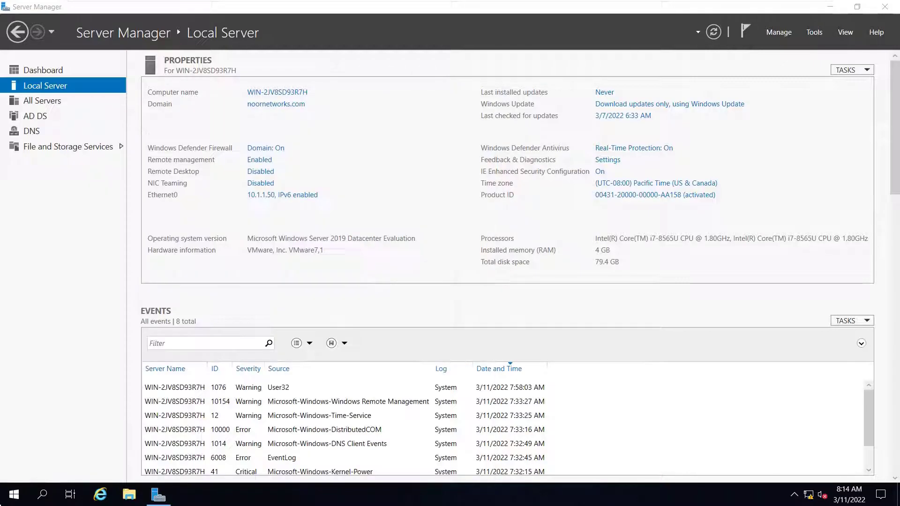
type("ipconfig")
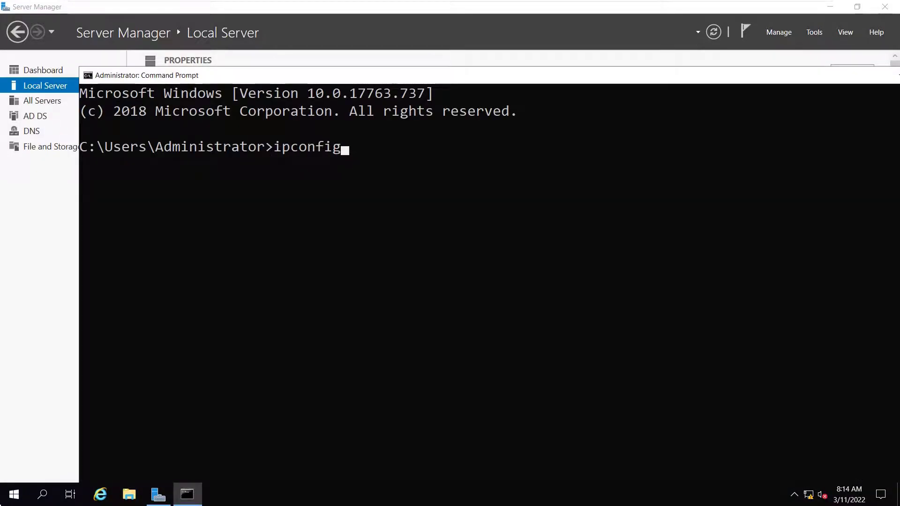
key("Return")
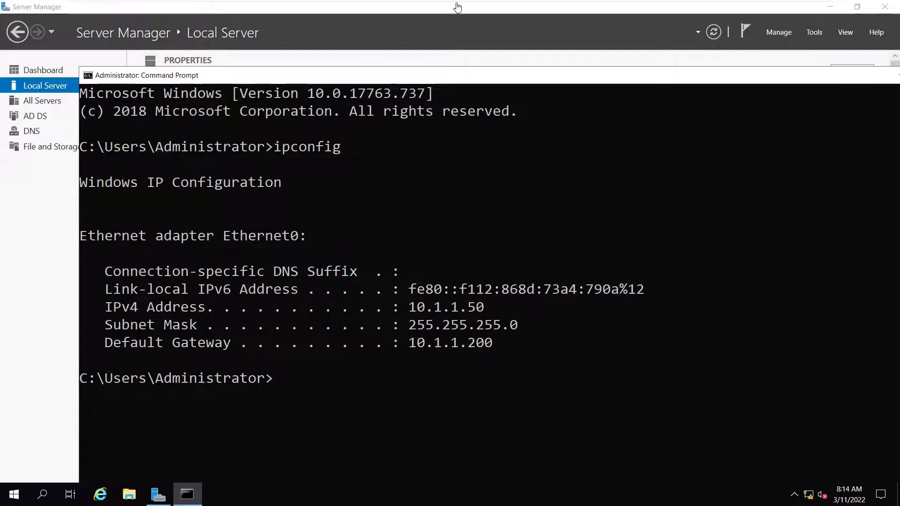
mouse_move(607, 4)
left_click(494, 9)
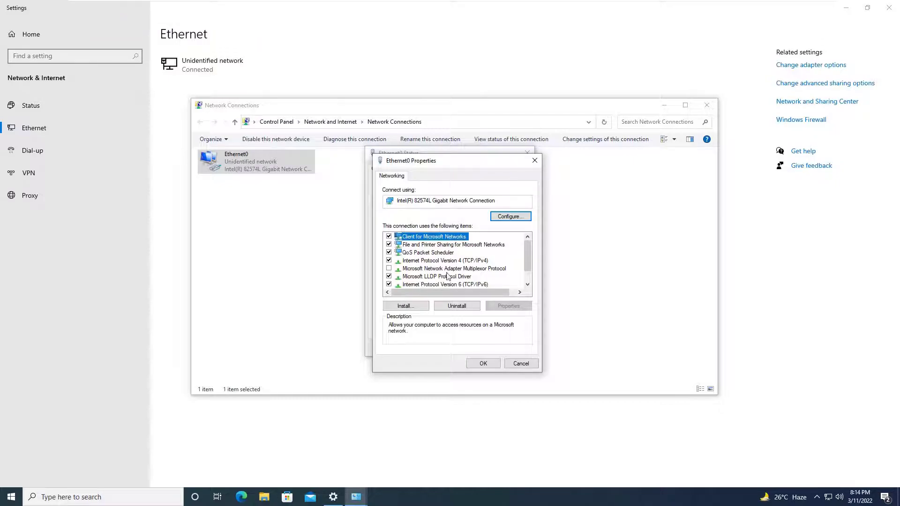
Review the client's static IPv4 (10.1.1.150, gateway 10.1.1.200), accept it and close all network windows.
double_click(453, 261)
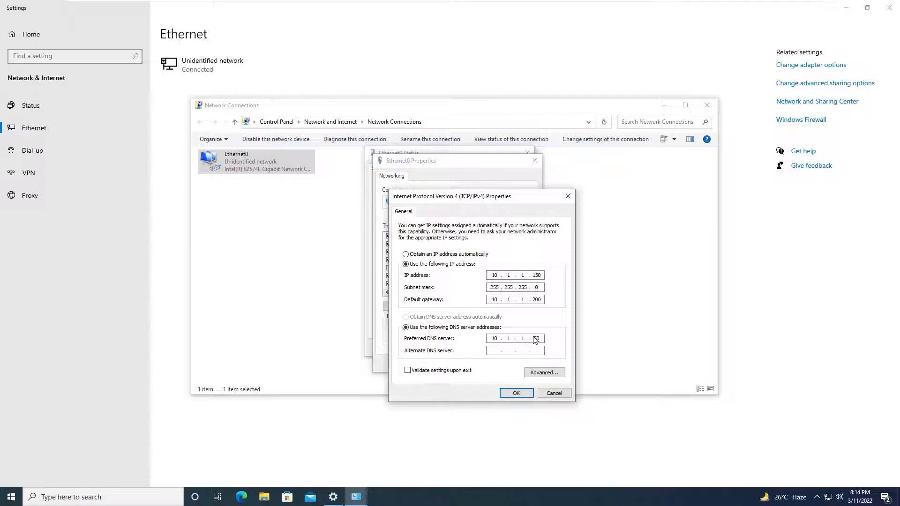
left_click(515, 393)
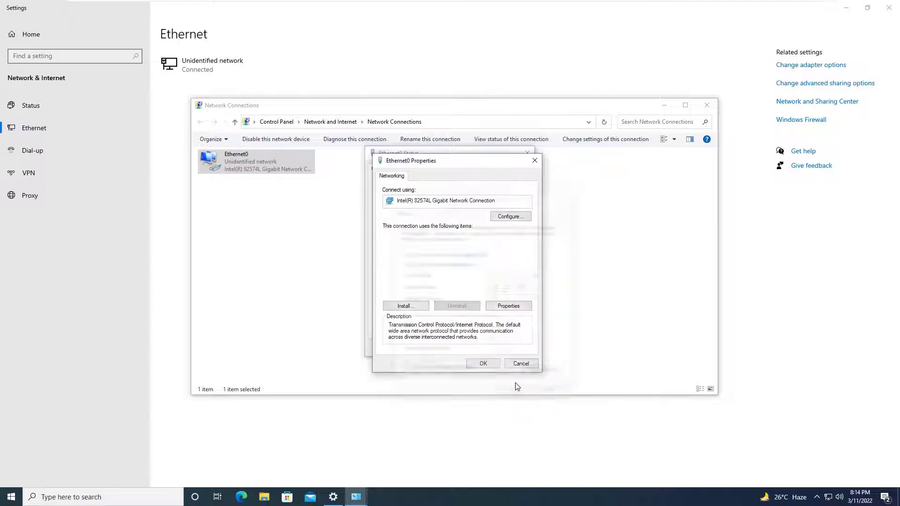
left_click(481, 364)
left_click(707, 105)
left_click(519, 155)
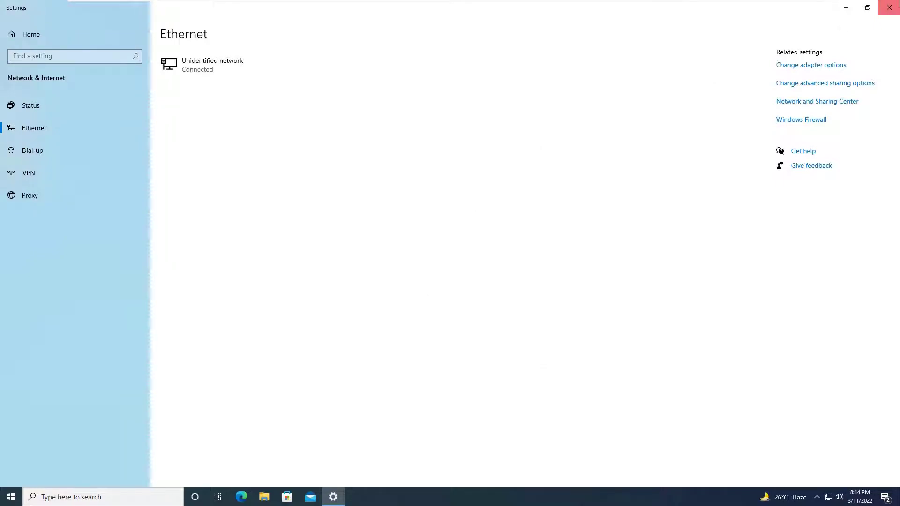
left_click(892, 9)
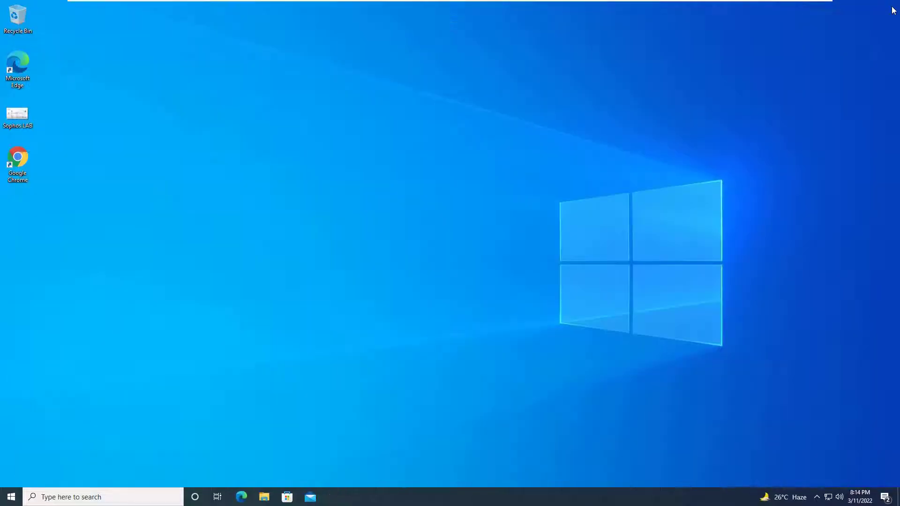
Open This PC's Properties from File Explorer to show the About page.
left_click(263, 495)
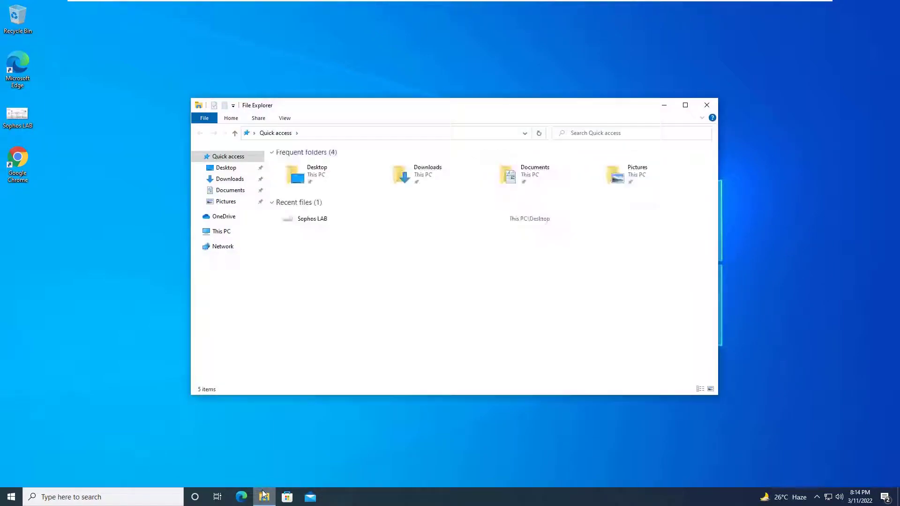
left_click(231, 236)
right_click(231, 236)
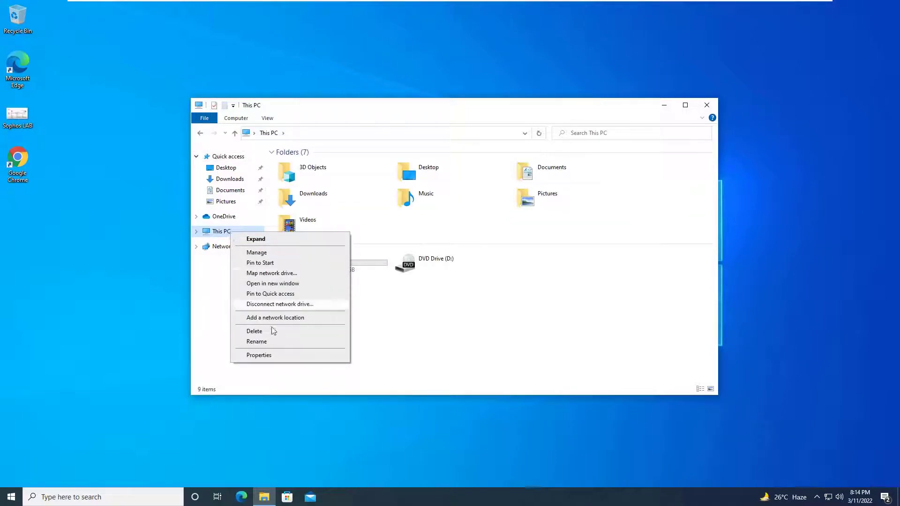
left_click(281, 356)
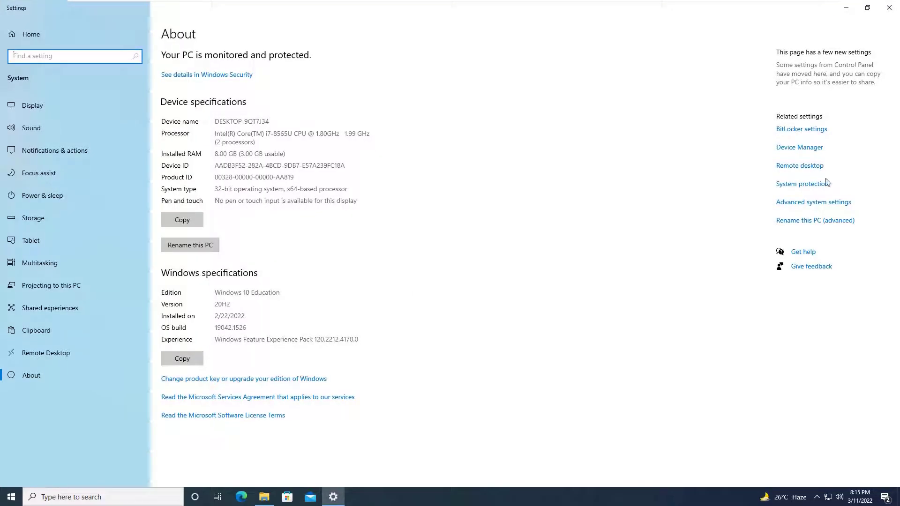
Reach Computer Name/Domain Changes via Advanced system settings and the Computer Name tab.
left_click(831, 203)
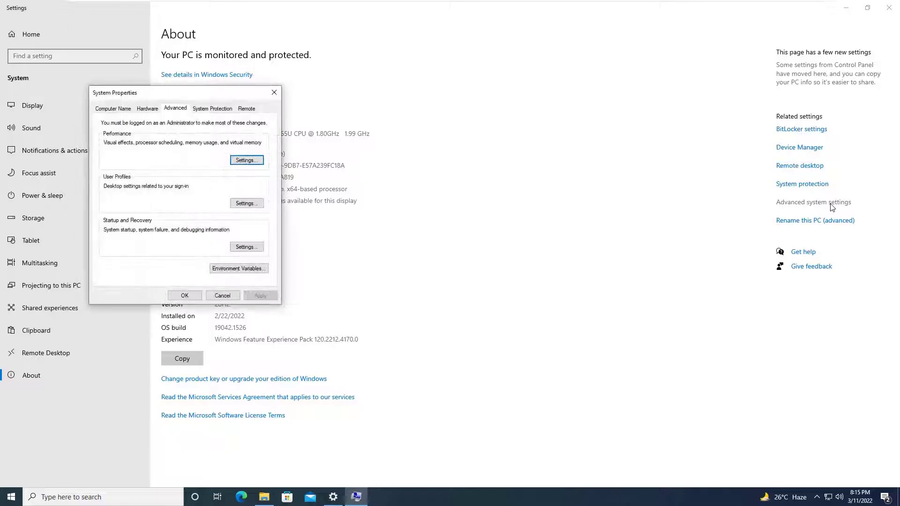
left_click(113, 110)
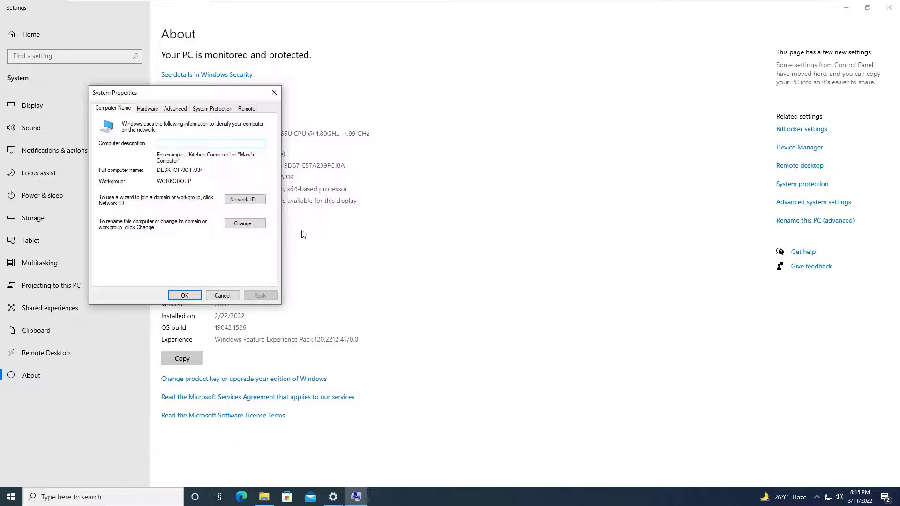
left_click(254, 228)
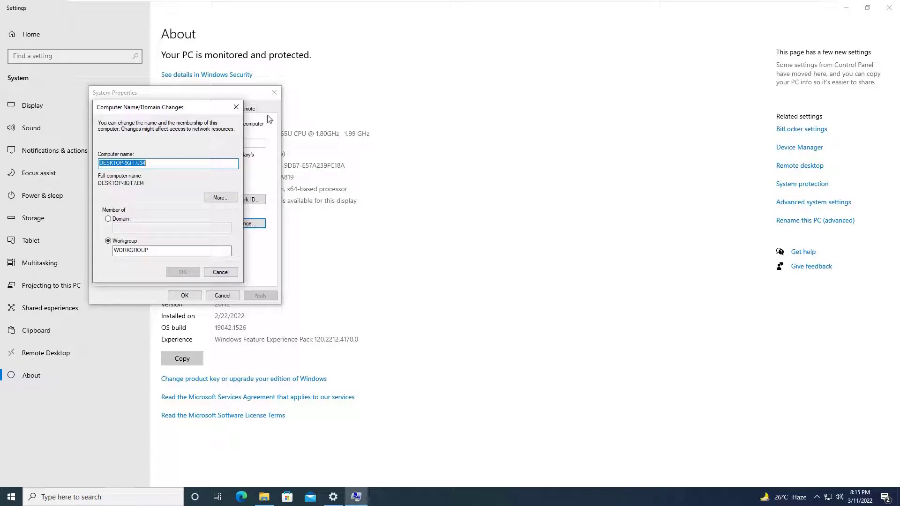
left_click(237, 108)
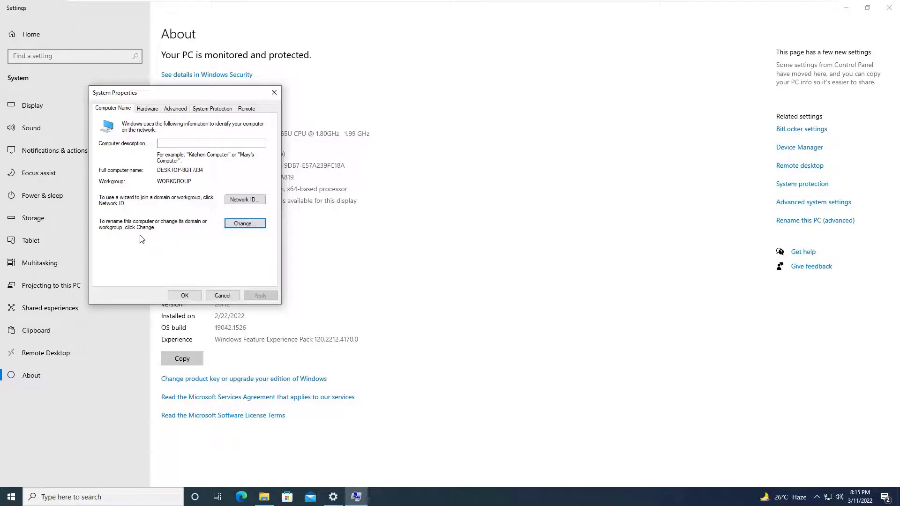
left_click(256, 225)
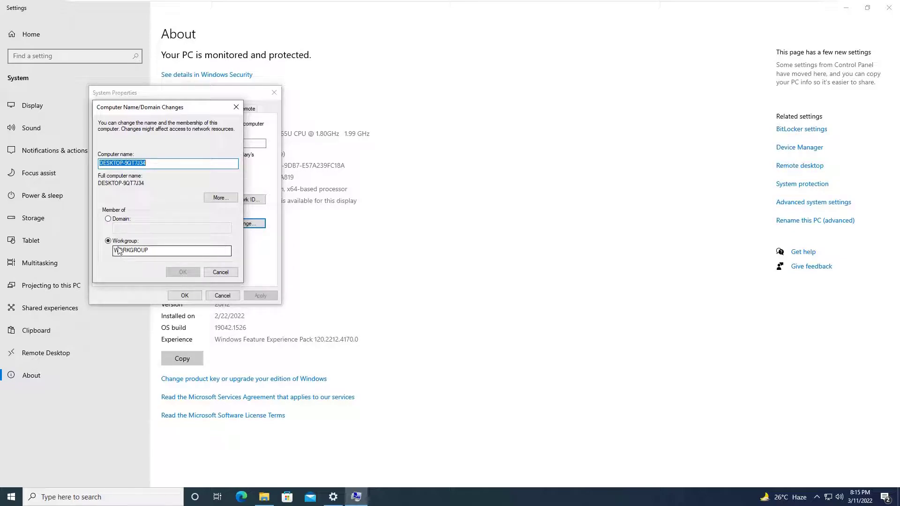
Set the computer to be a member of the noornetworks.com domain.
left_click(108, 219)
left_click(132, 228)
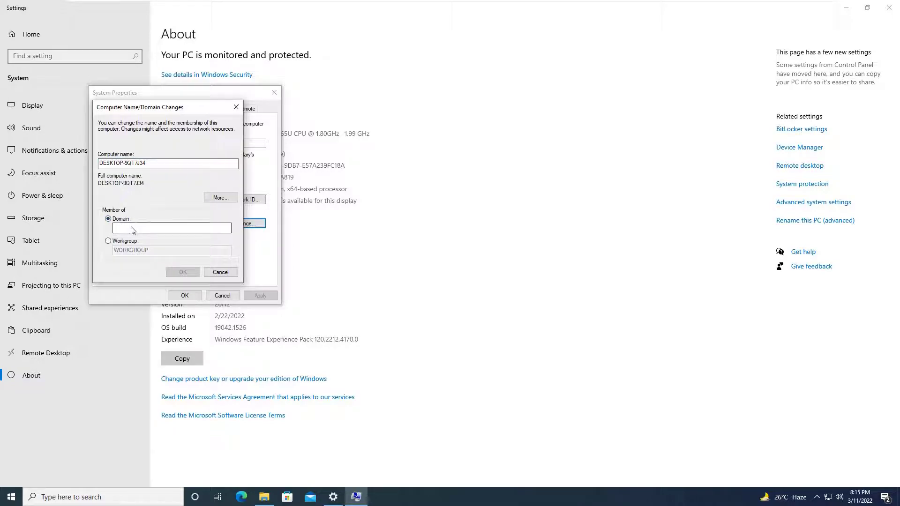
type("noon")
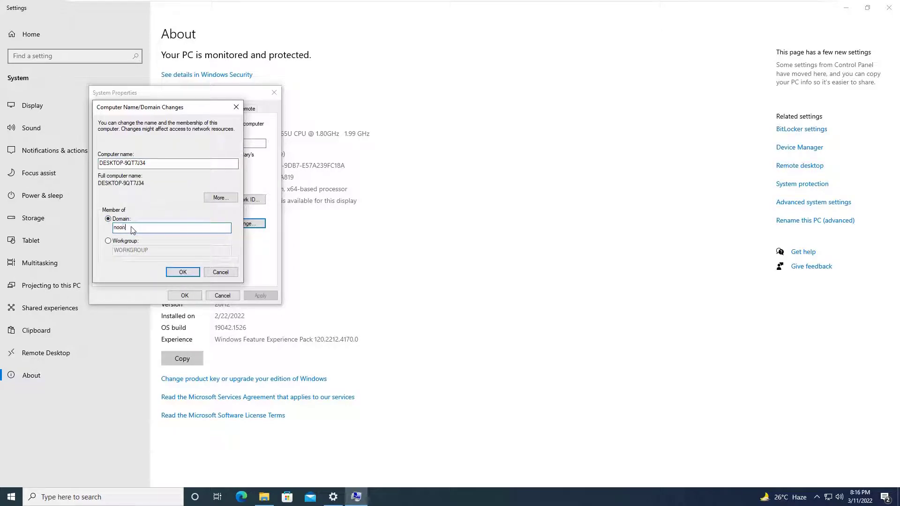
type("metn")
left_click(183, 272)
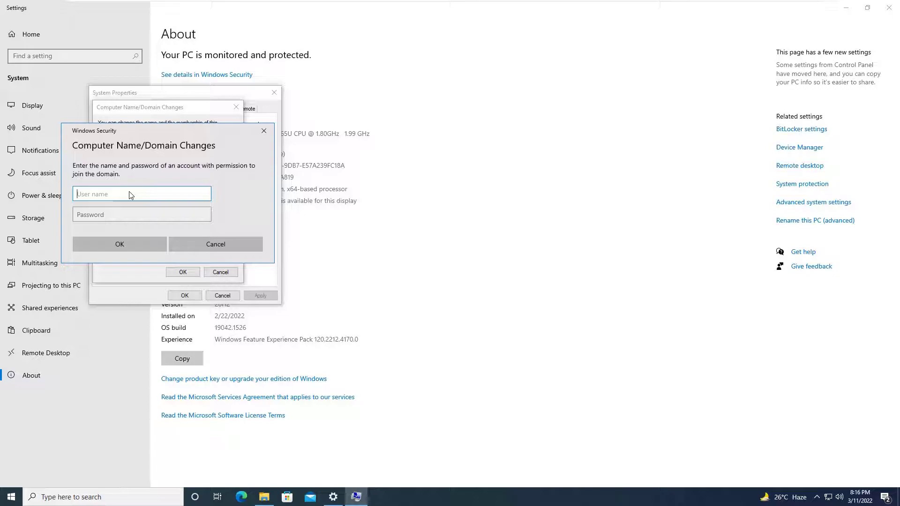
Authenticate the join with the domain administrator's user name and password.
type("administrator")
key("Tab")
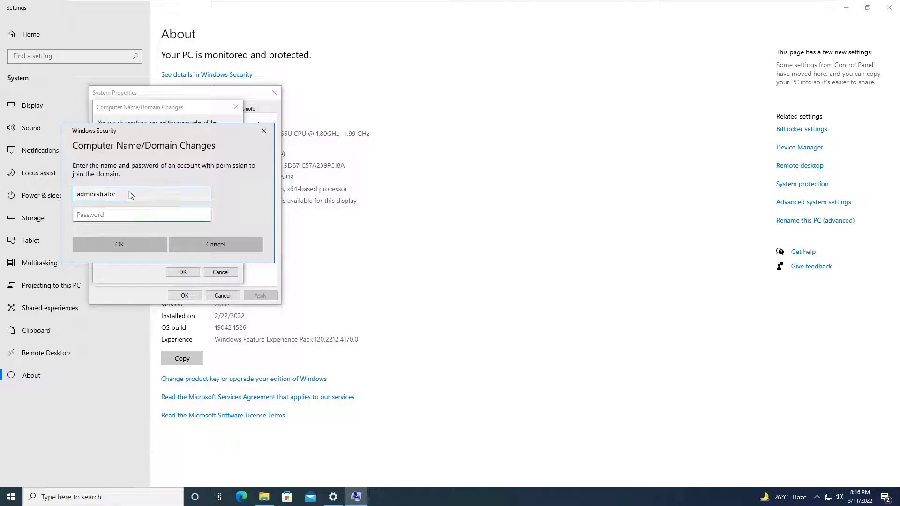
type("••••••••••")
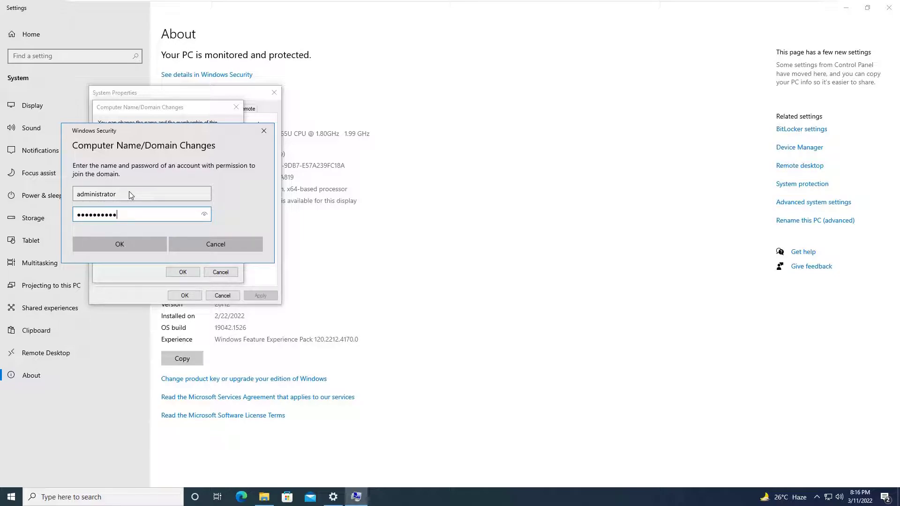
left_click(130, 241)
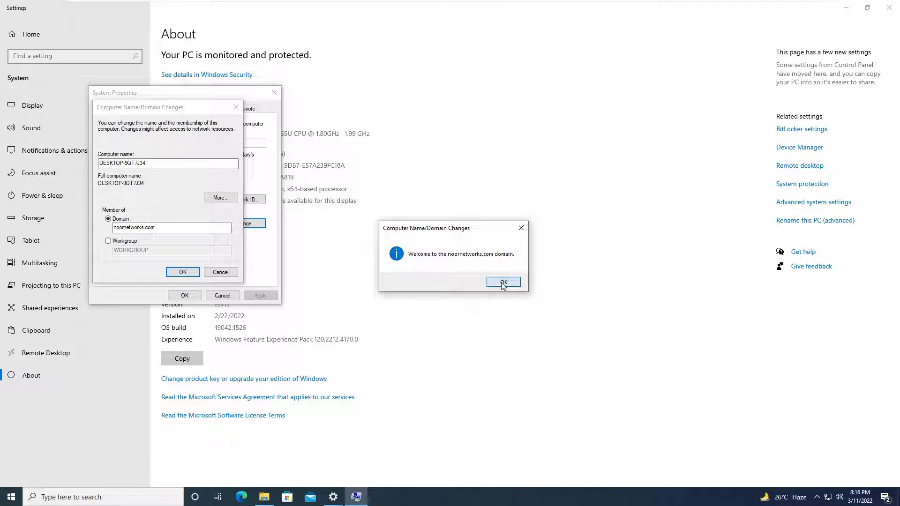
Acknowledge the domain welcome and restart notices, close System Properties and restart now.
left_click(502, 281)
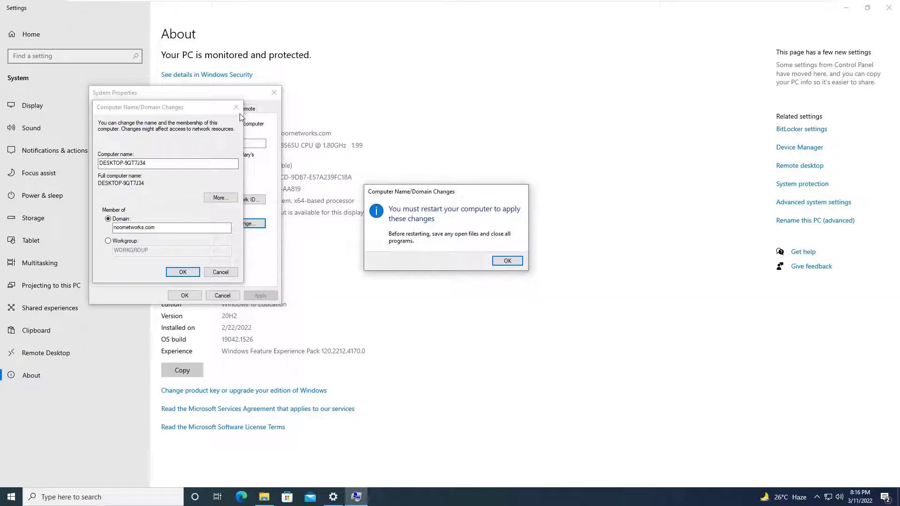
left_click(508, 261)
left_click(275, 92)
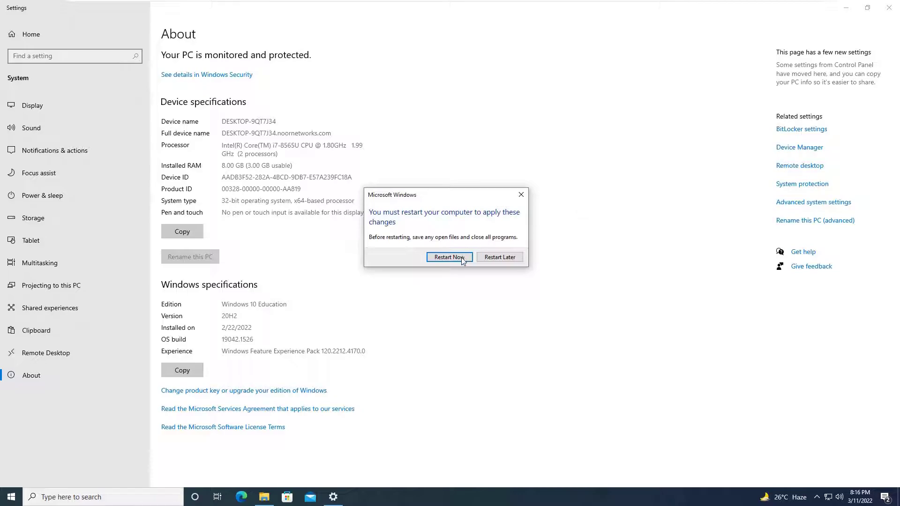
left_click(449, 257)
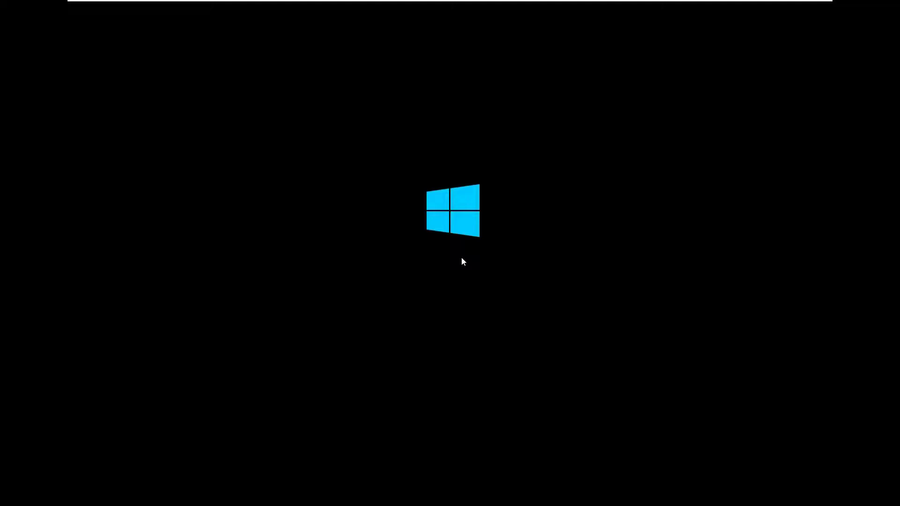
Send Ctrl+Alt+Del to Client-PC1 and choose Other user to sign in to NOORNETWORKS.
mouse_move(492, 2)
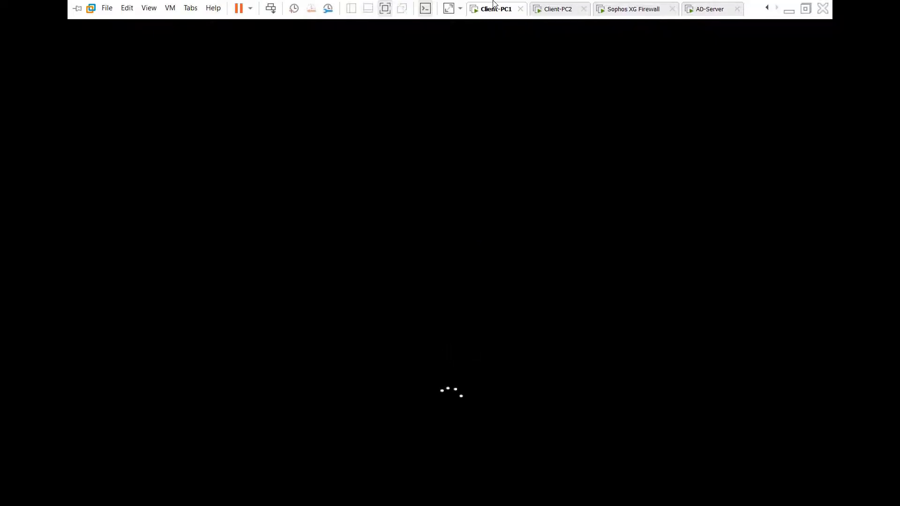
left_click(384, 8)
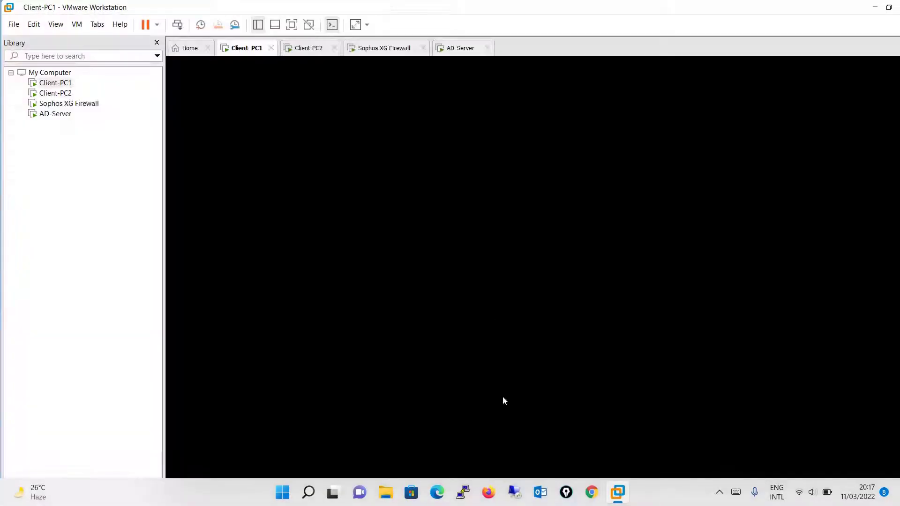
left_click(677, 498)
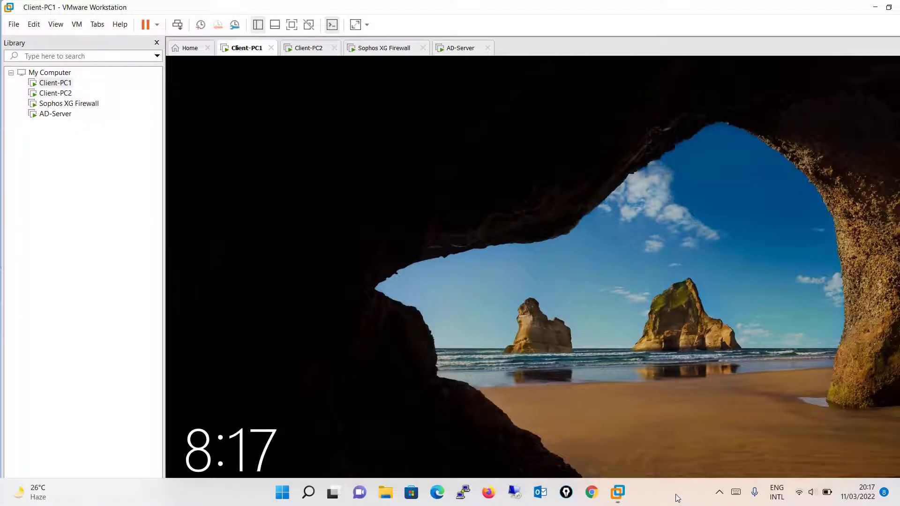
left_click(292, 24)
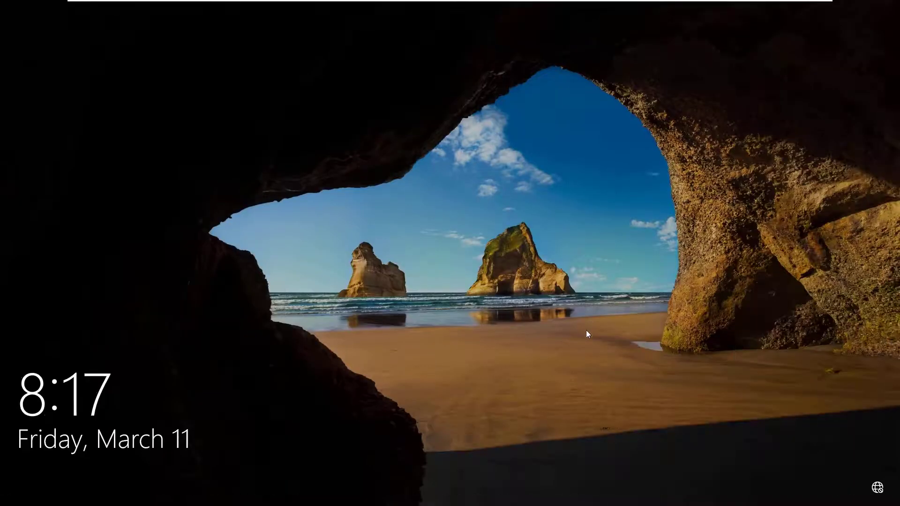
mouse_move(361, 4)
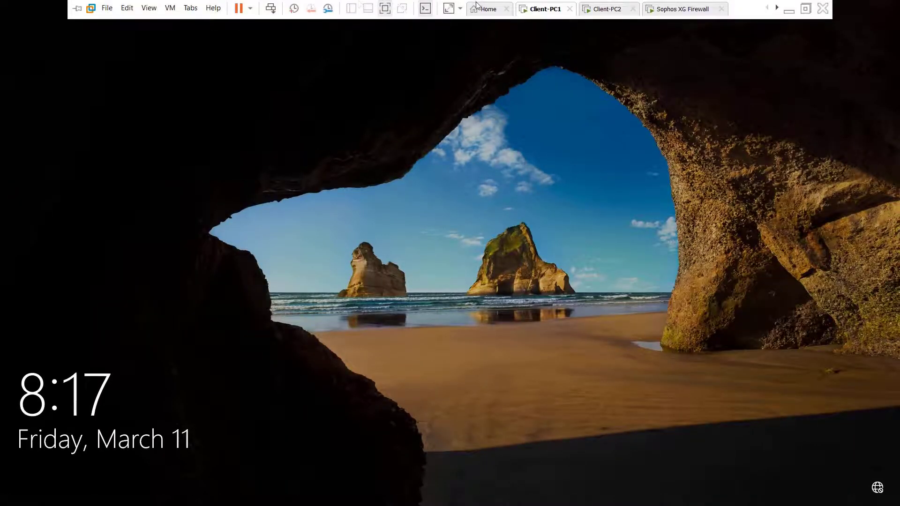
right_click(544, 13)
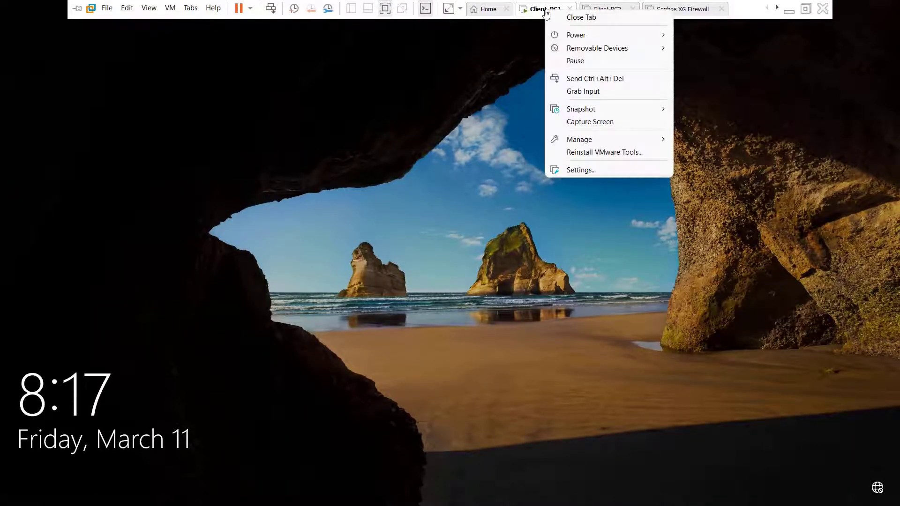
left_click(609, 79)
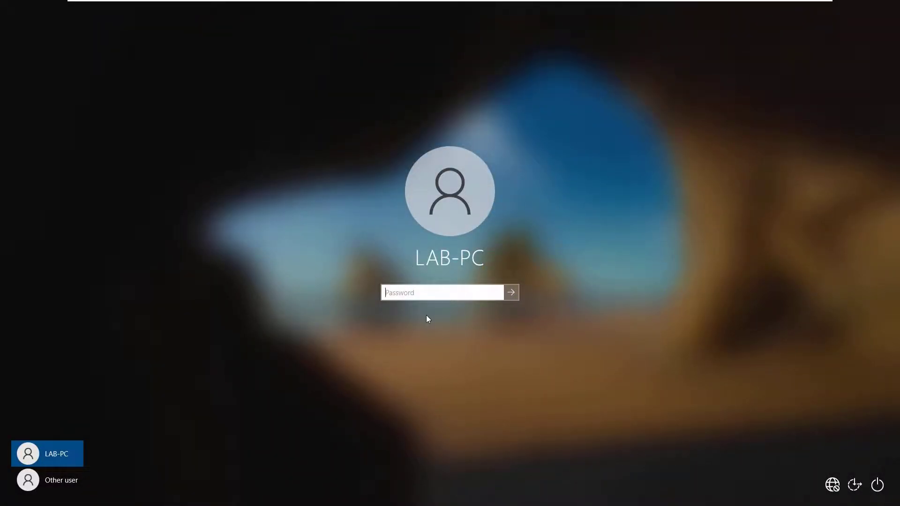
left_click(51, 490)
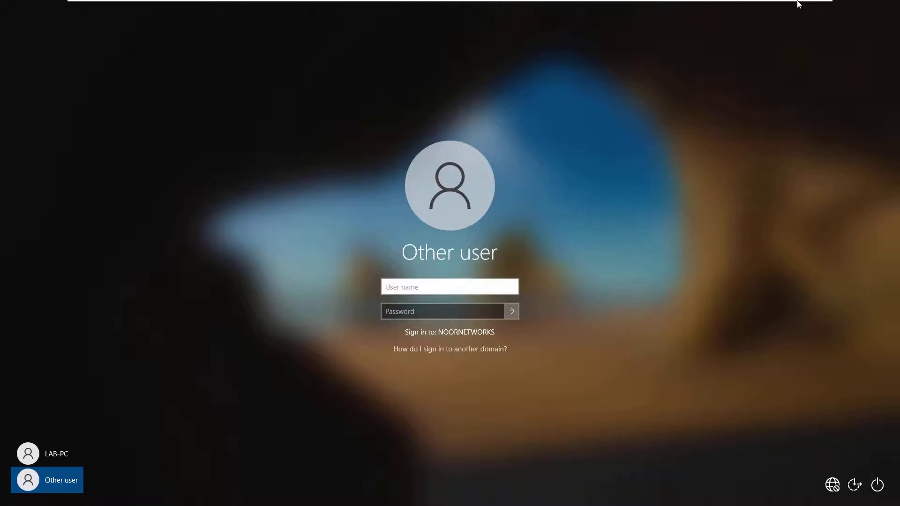
Switch over to the AD-Server virtual machine.
mouse_move(796, 1)
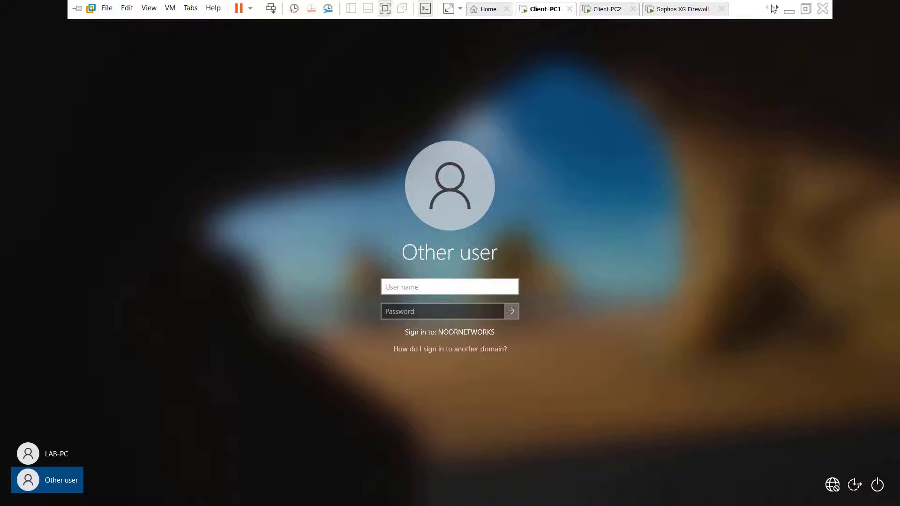
left_click(777, 8)
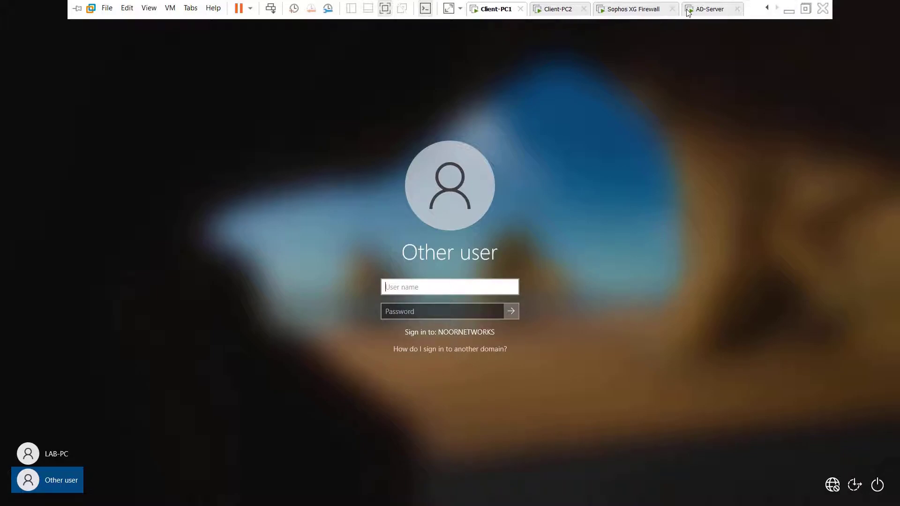
left_click(710, 9)
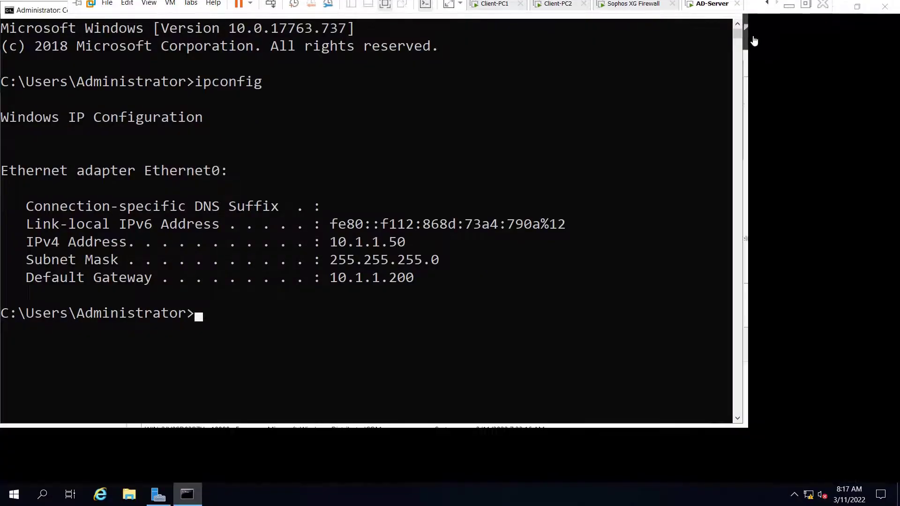
Close Command Prompt and open the Users container in Active Directory Users and Computers.
left_click(728, 9)
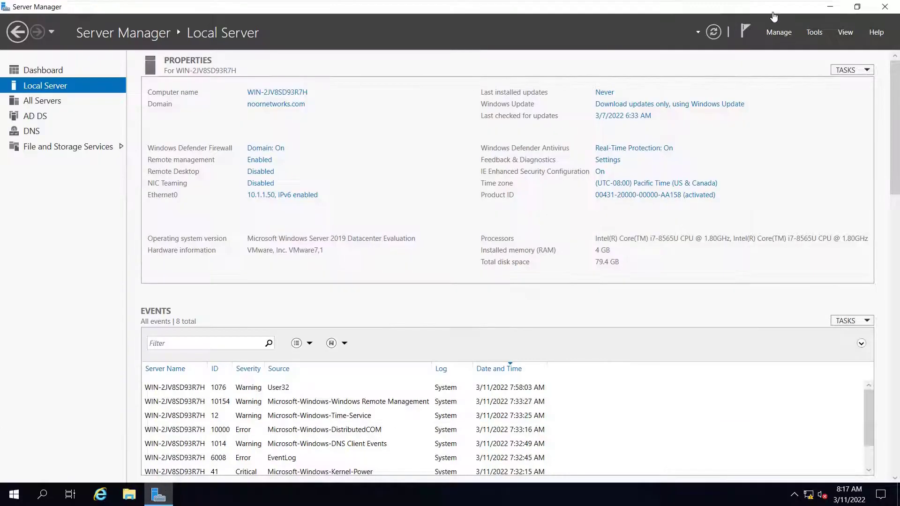
left_click(815, 32)
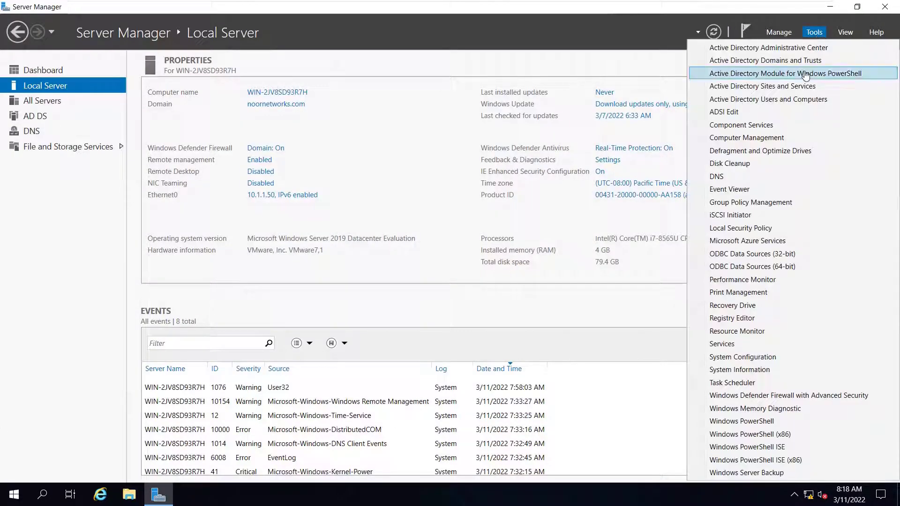
left_click(794, 100)
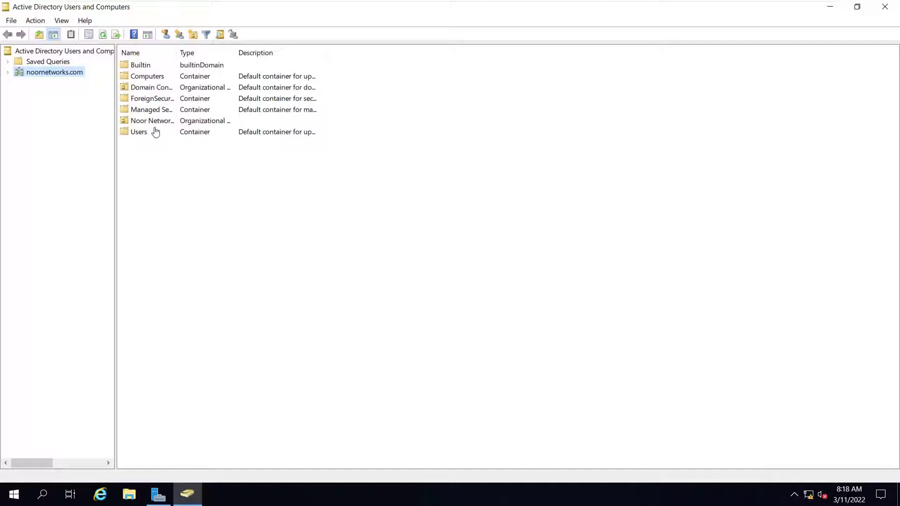
double_click(139, 133)
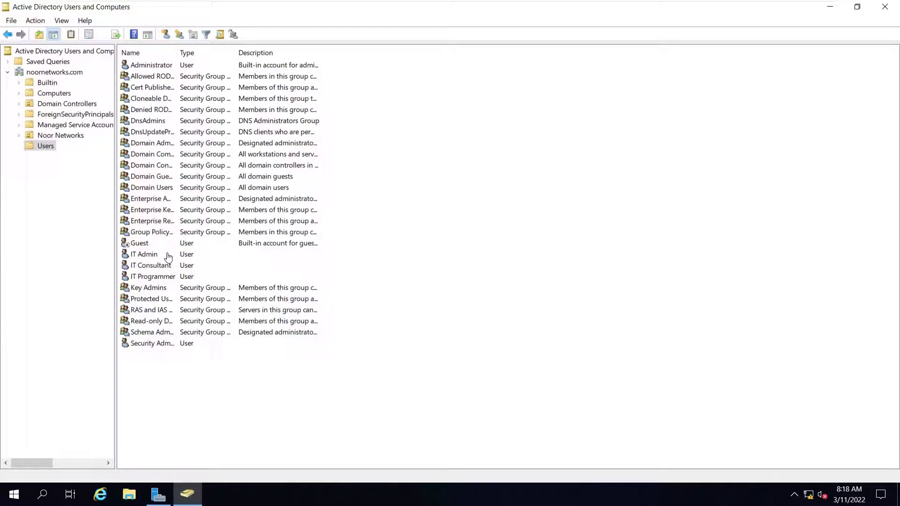
Check IT Admin's it_admin logon name on the Account tab, then close its properties.
double_click(167, 255)
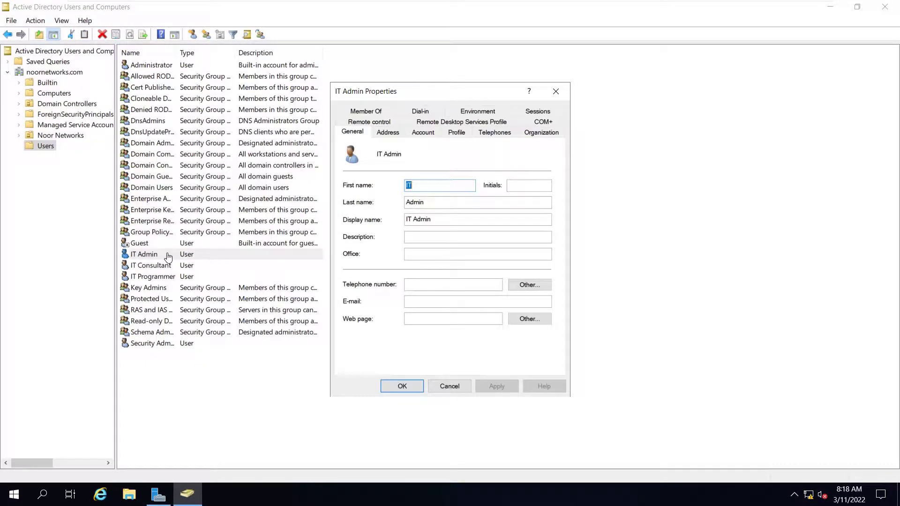
left_click(432, 136)
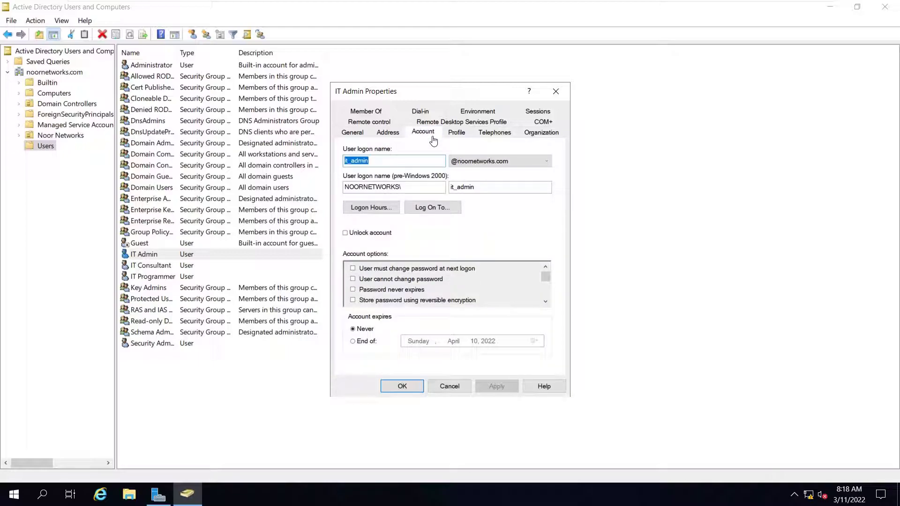
left_click(392, 162)
left_click(556, 91)
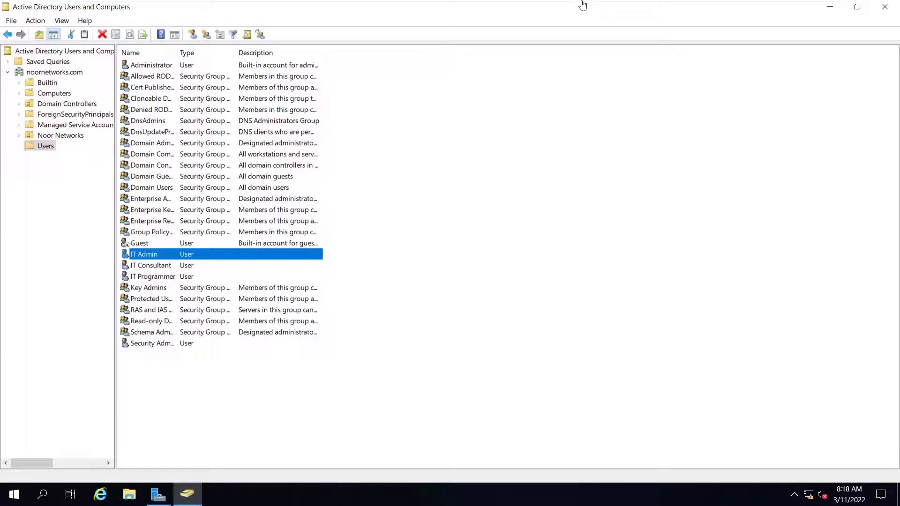
mouse_move(582, 5)
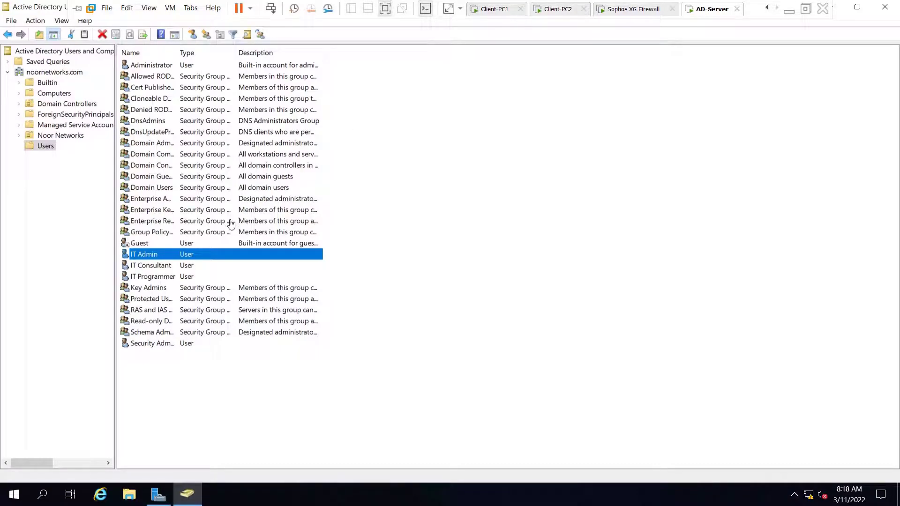
Start a password reset for IT Admin, then cancel it.
right_click(213, 257)
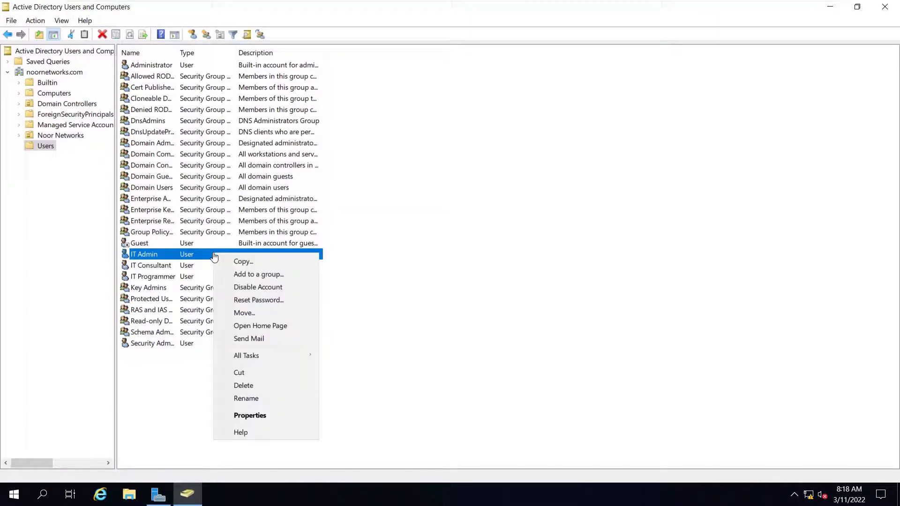
left_click(279, 301)
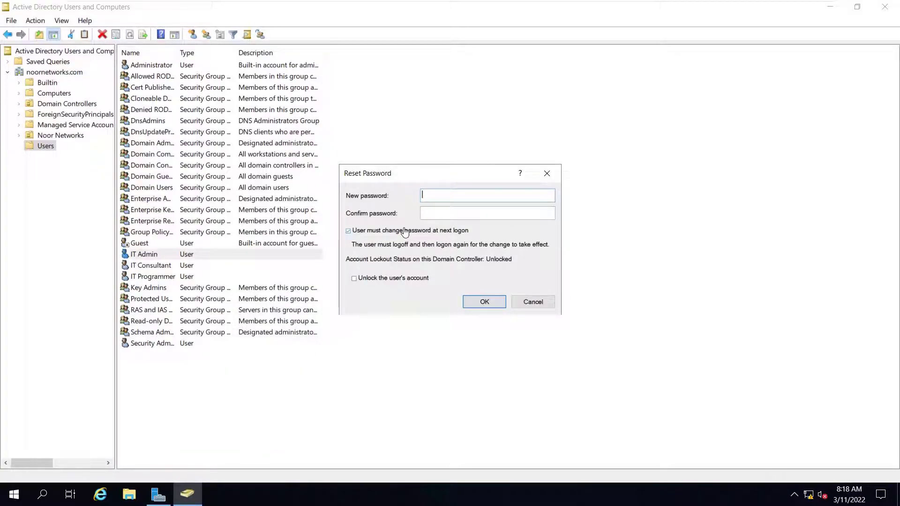
type("•••••")
key("Escape")
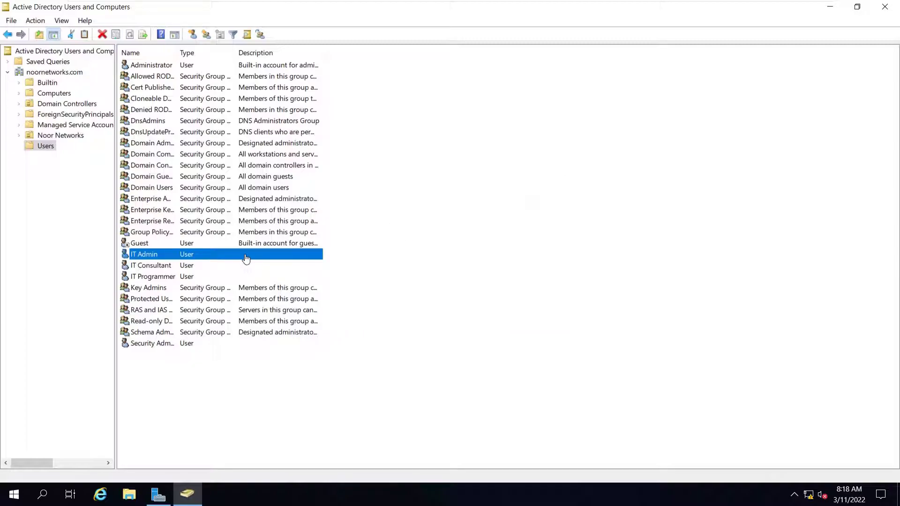
Reset IT Admin's password, keeping change-at-next-logon required, then switch to Client-PC1.
right_click(246, 260)
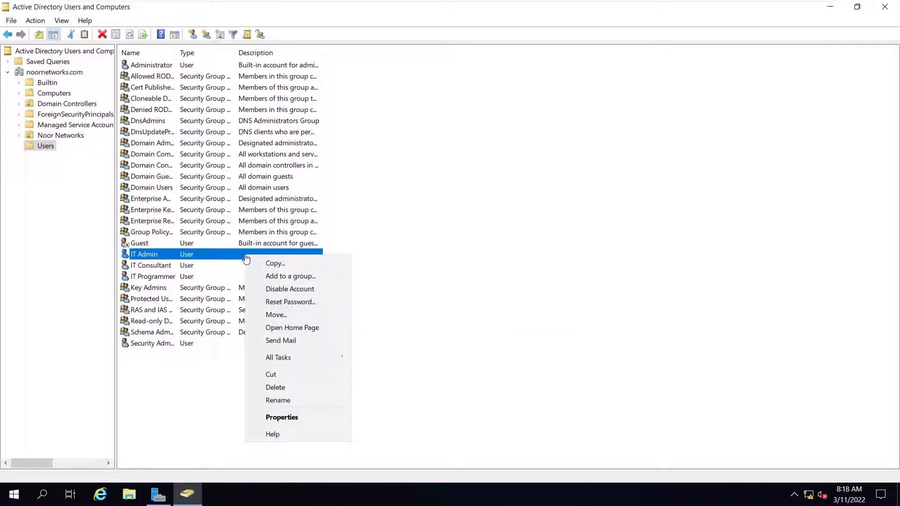
left_click(302, 305)
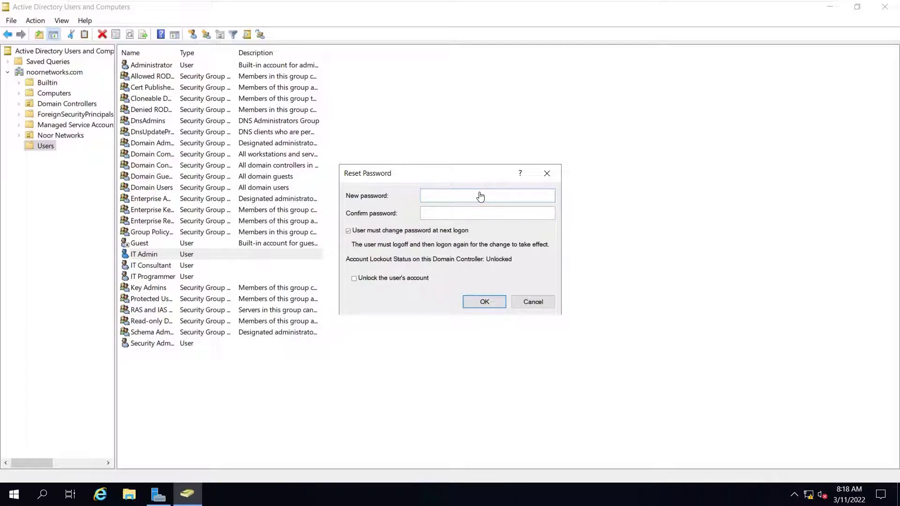
type("•••••••••••")
key("Tab")
type("••••••••••")
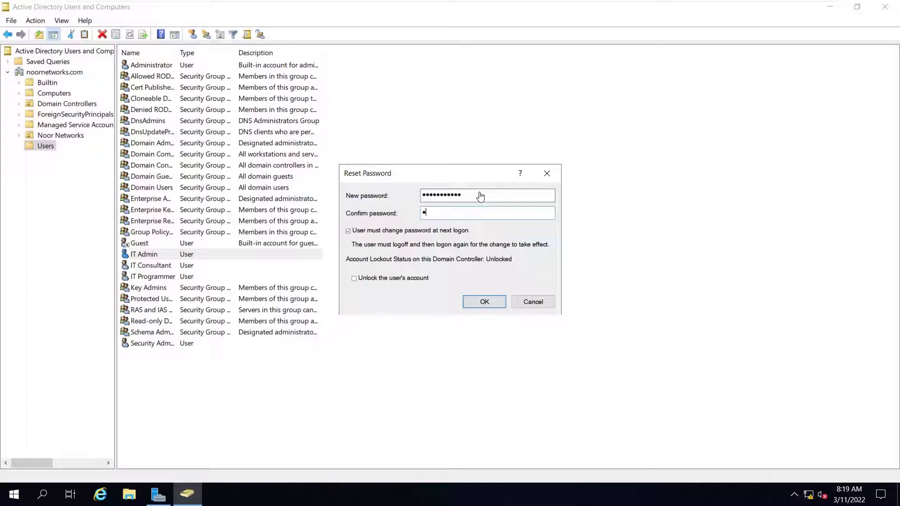
type("•")
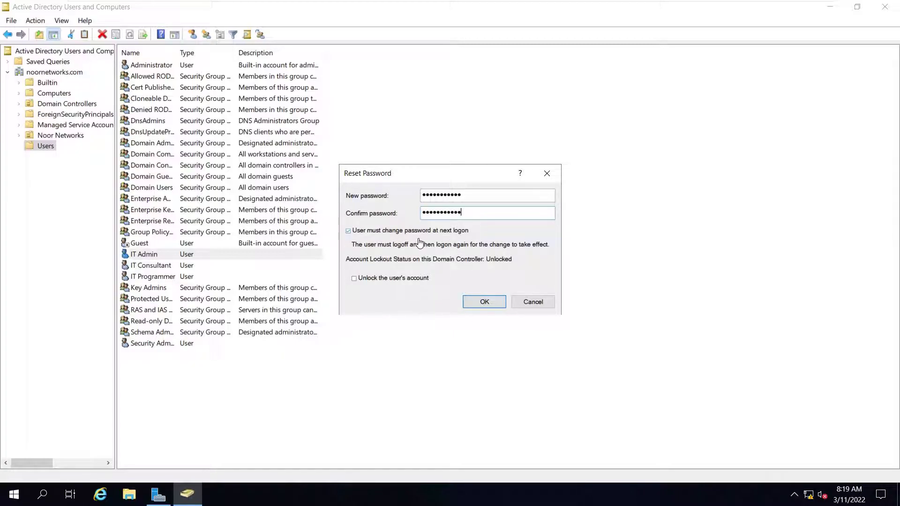
left_click(347, 232)
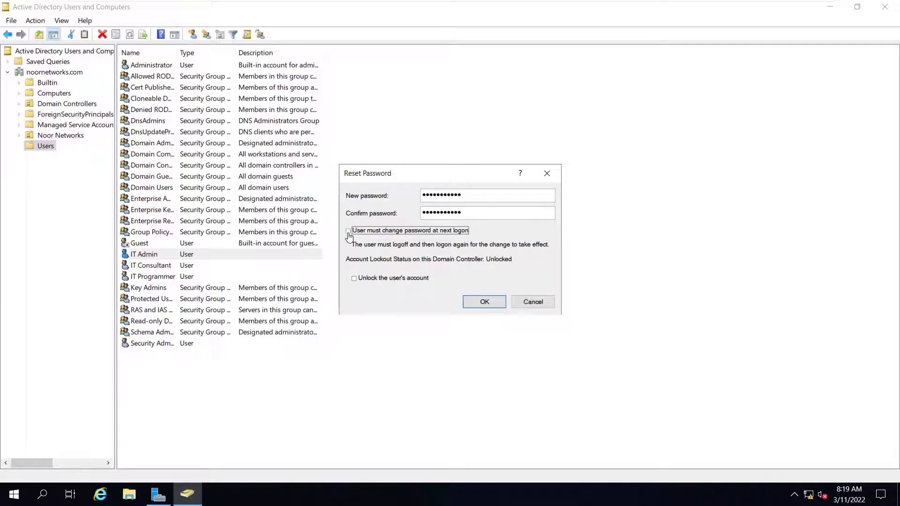
left_click(348, 232)
left_click(490, 306)
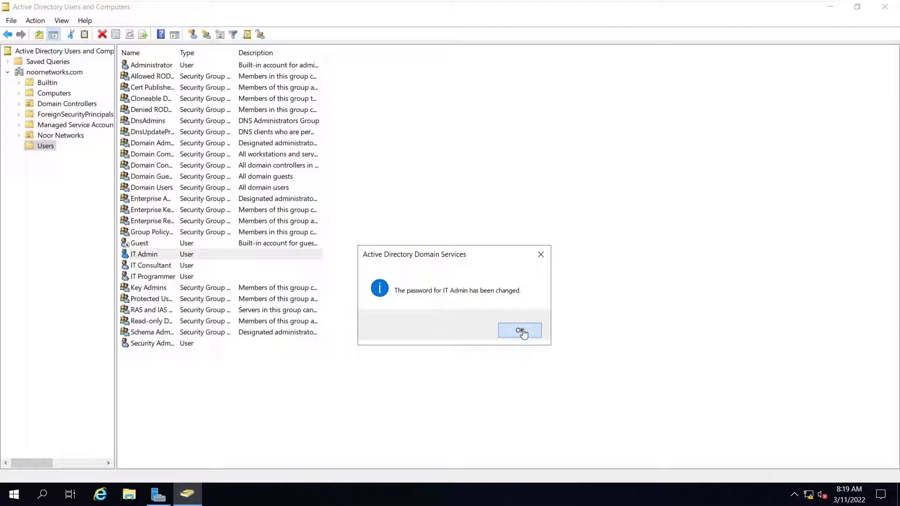
left_click(520, 330)
mouse_move(550, 3)
left_click(501, 9)
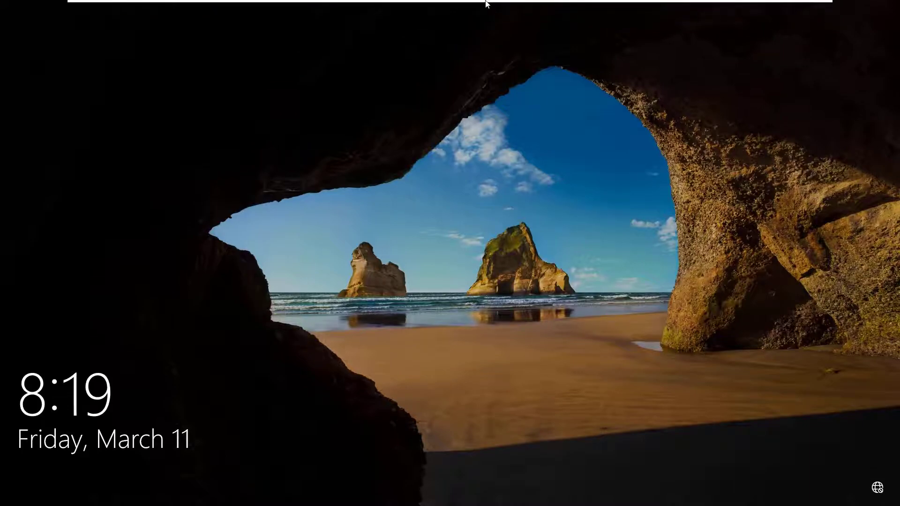
Send Ctrl+Alt+Del to the client VM and sign in as Other user noornetworks\it_admin with the account password.
right_click(473, 7)
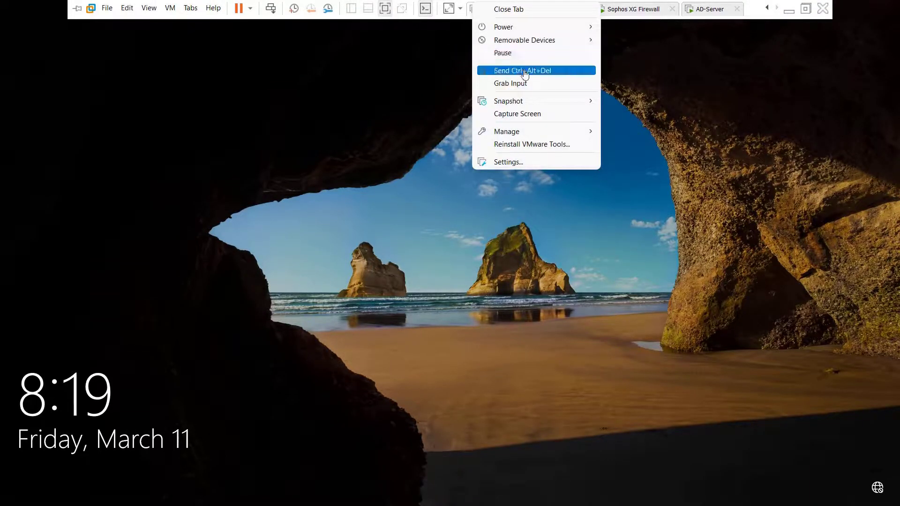
left_click(524, 71)
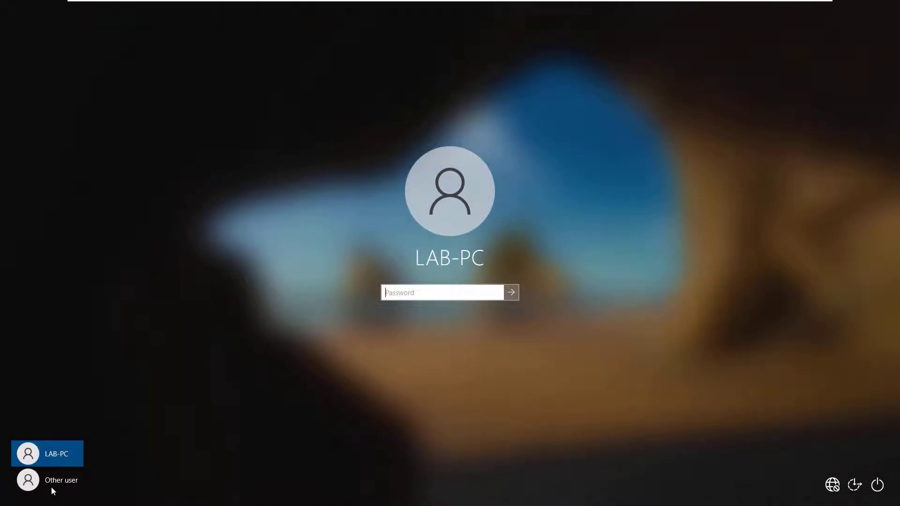
left_click(29, 485)
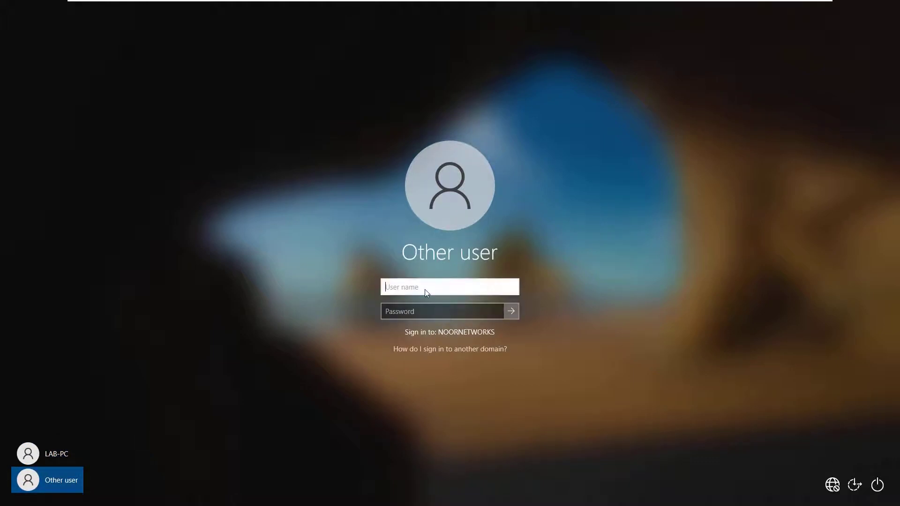
type("noornetworks\\")
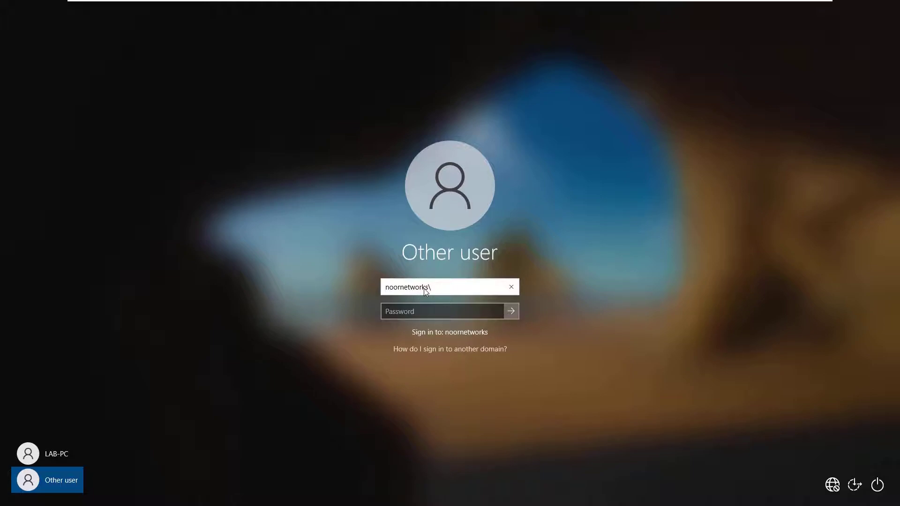
type("it_admin")
key("Tab")
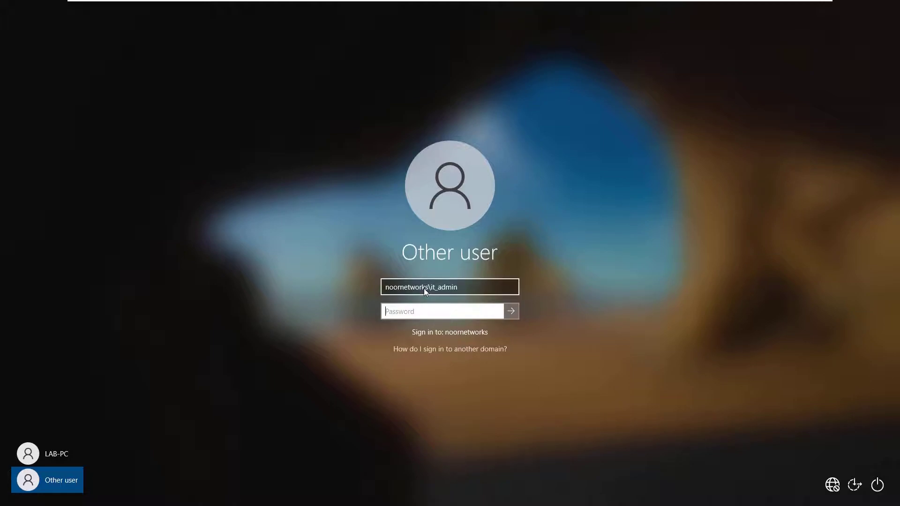
type("****")
key("Return")
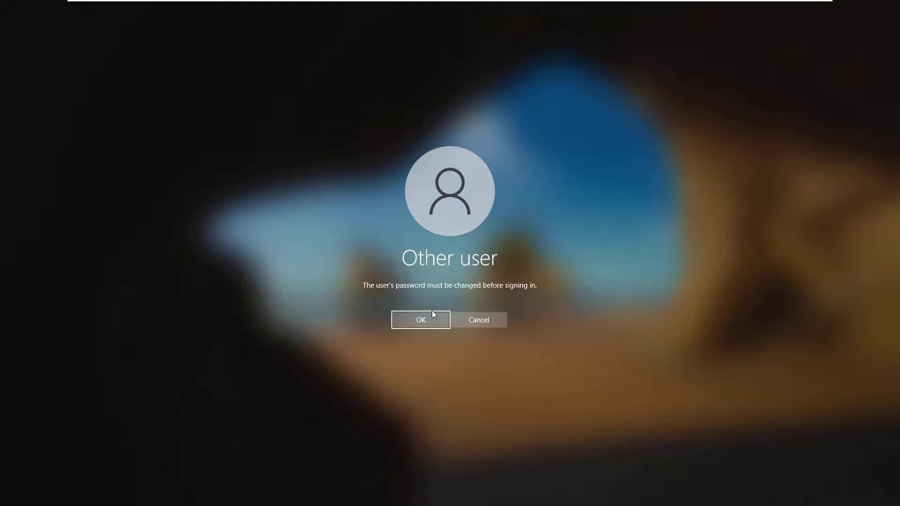
Acknowledge the notice and submit a first new password, which fails the complexity requirements.
left_click(422, 320)
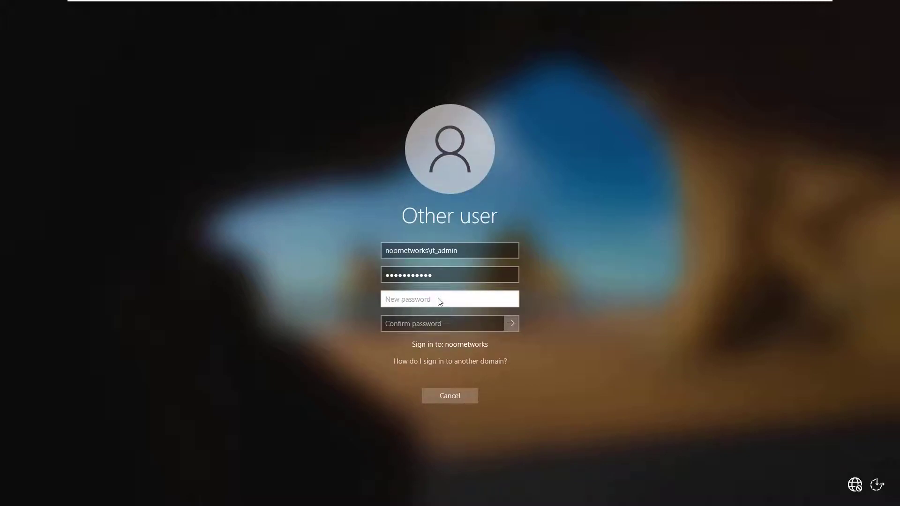
type("••••••••••••")
key("Tab")
type("••••••••••")
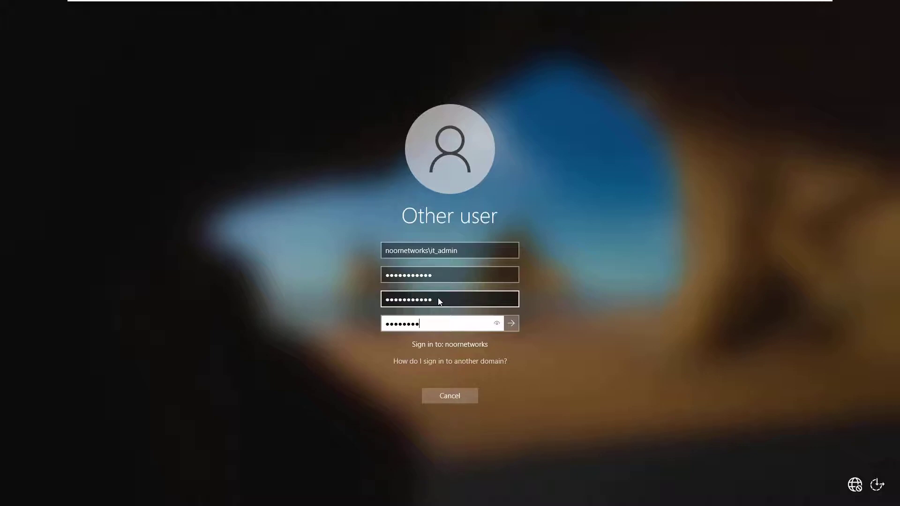
type("••")
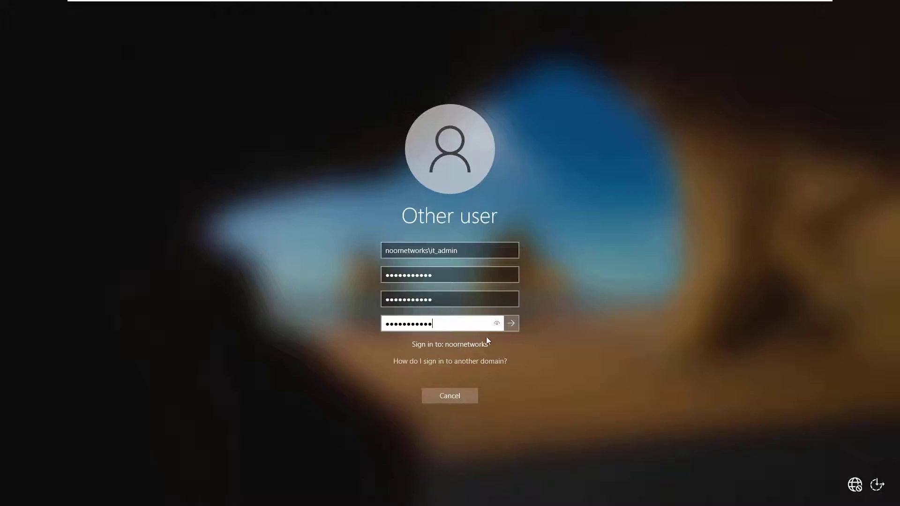
left_click(512, 324)
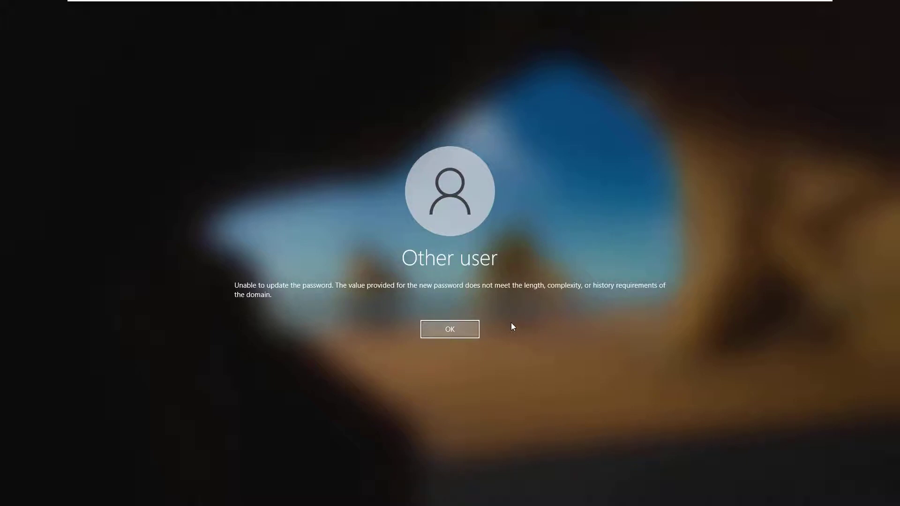
Dismiss the error and retry with the old password plus a different new password, again rejected.
left_click(465, 325)
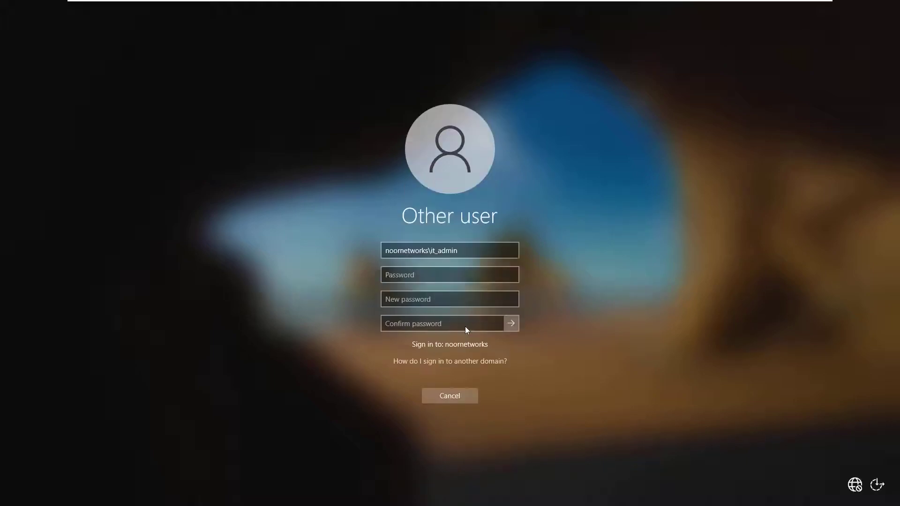
type("****")
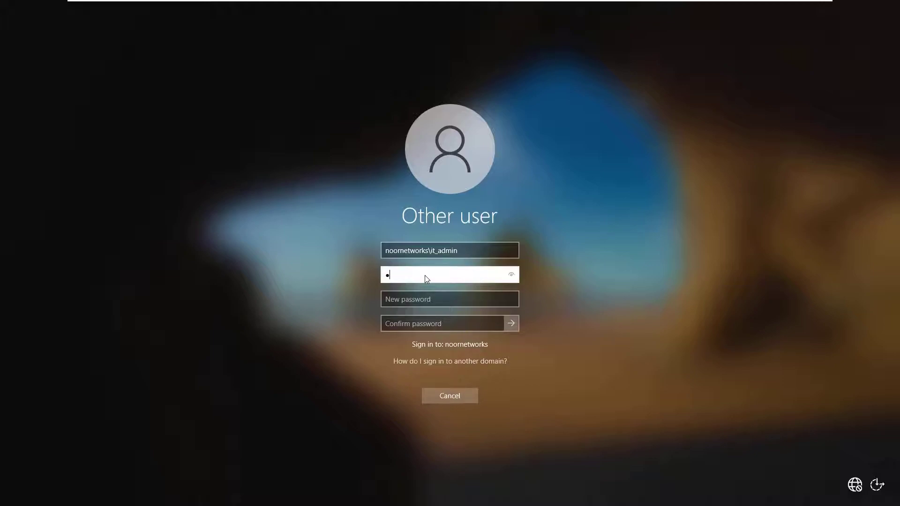
type("*******")
key("Tab")
type("***")
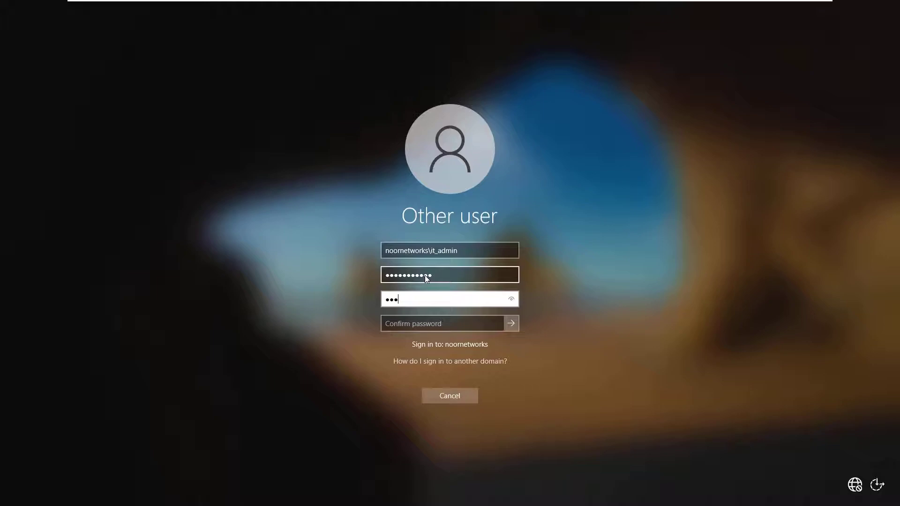
type("*********")
key("Tab")
type("******")
key("ctrl+a")
type("************")
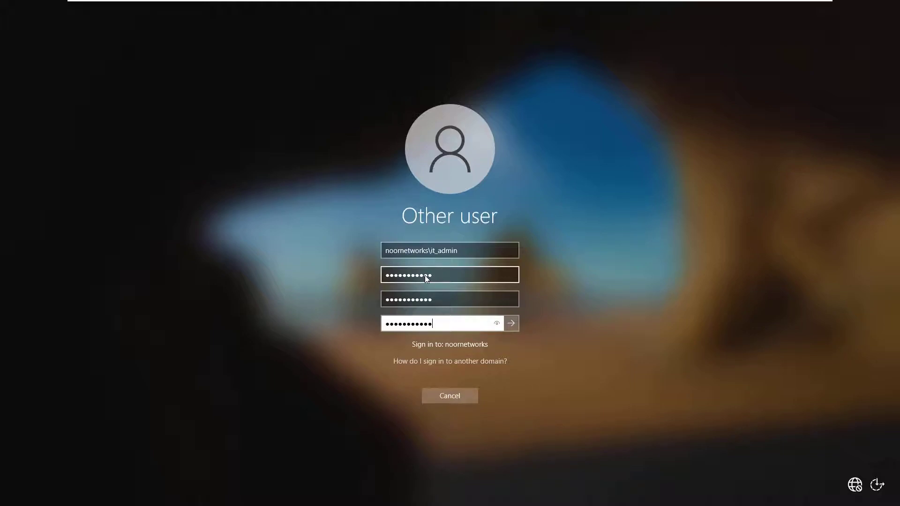
left_click(511, 323)
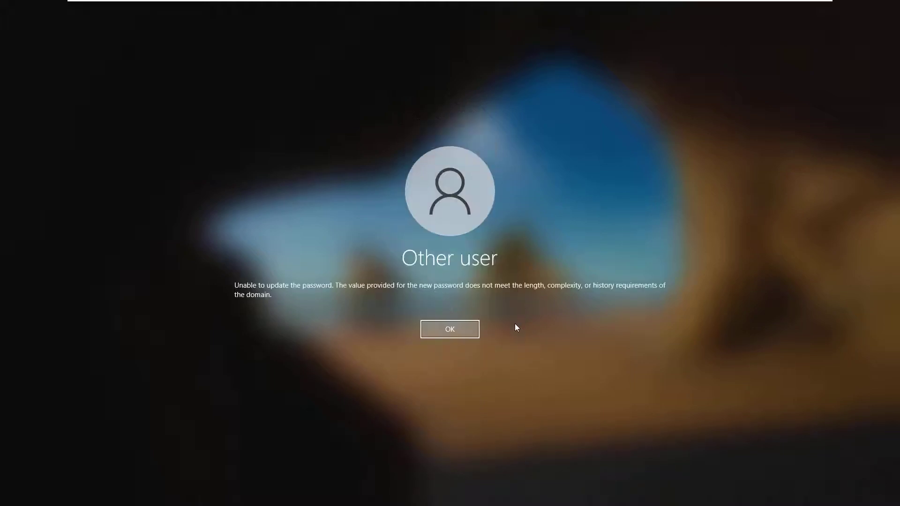
Dismiss the error and submit a stronger new password that meets the domain's complexity rules.
left_click(463, 330)
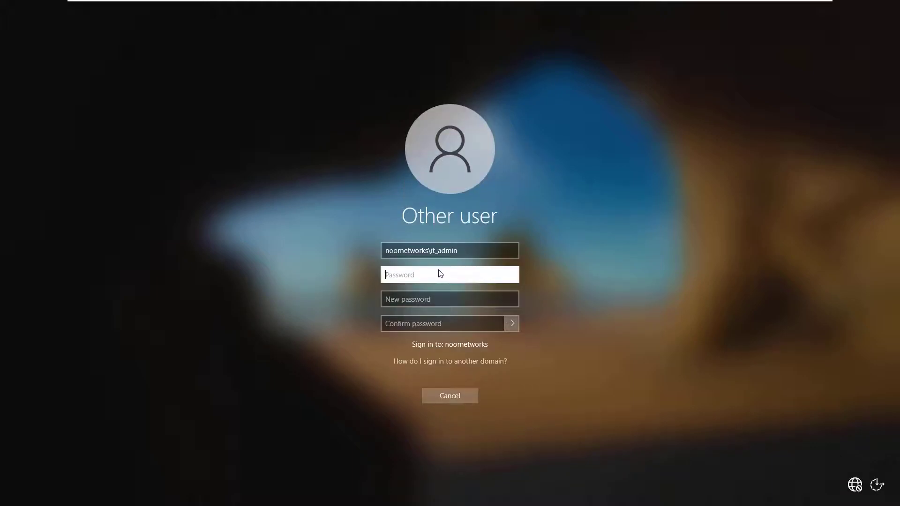
type("***********")
key("Tab")
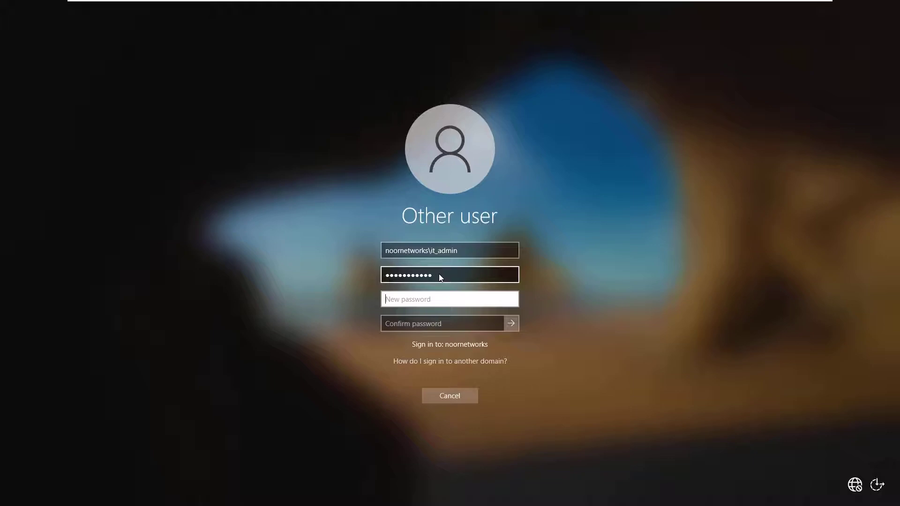
type("*********")
key("Tab")
type("****")
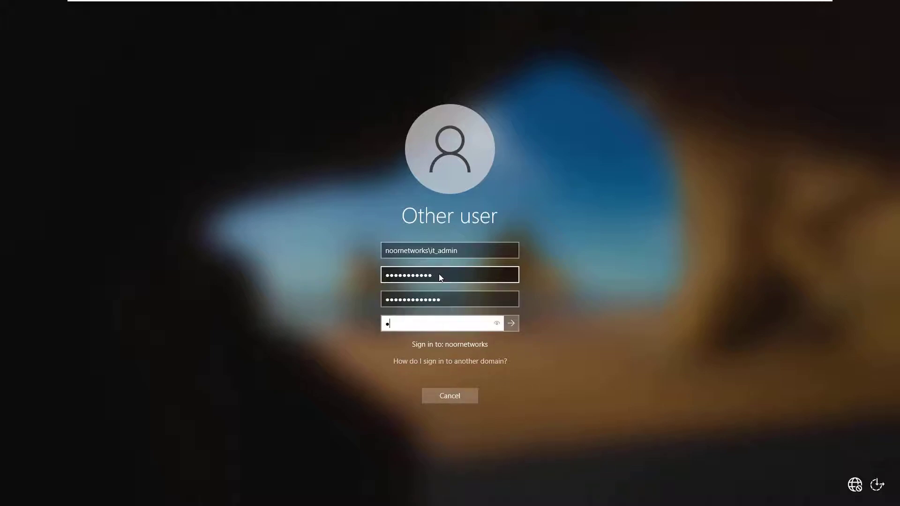
type("**********")
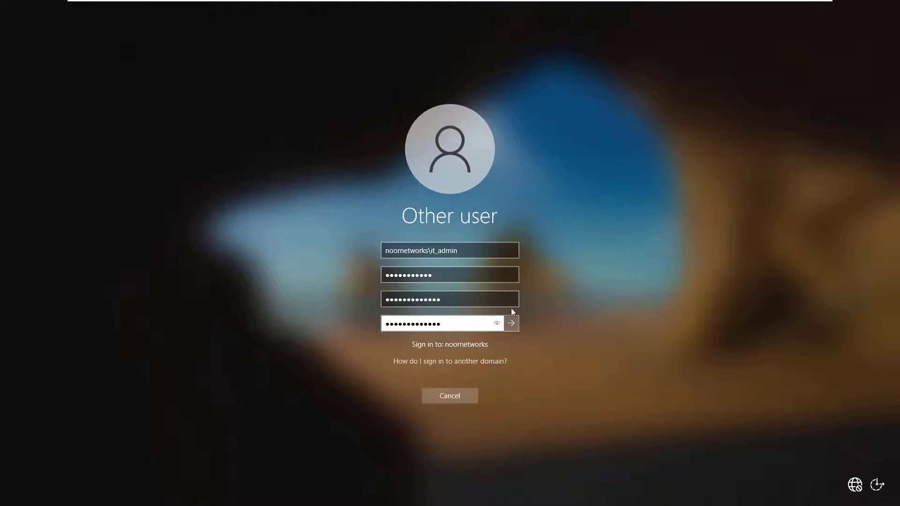
left_click(512, 323)
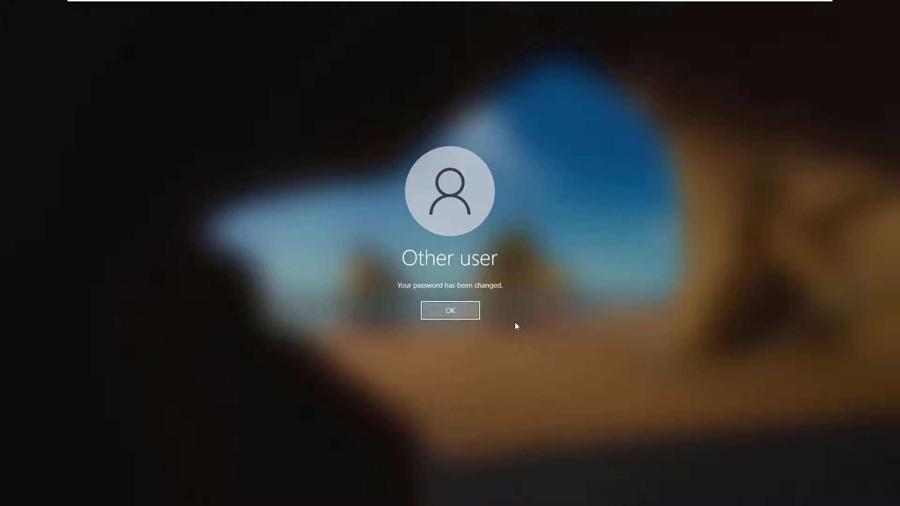
Confirm the 'Your password has been changed' message to continue to the Welcome screen.
left_click(467, 312)
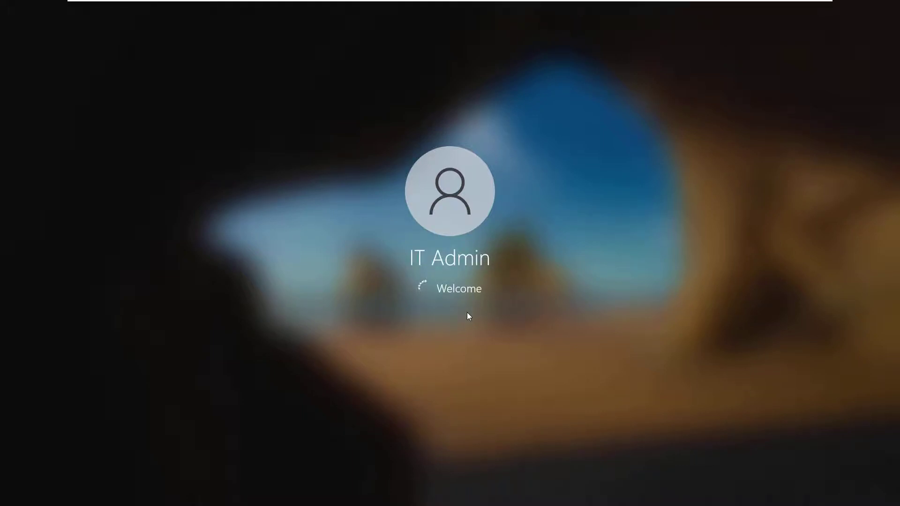
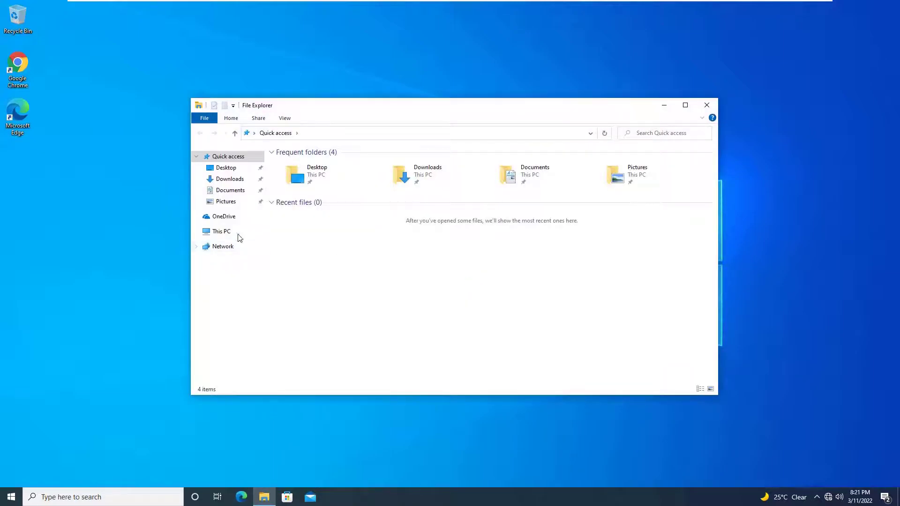
From This PC's properties, open Advanced system settings on the About page, which shows the noornetworks.com device name.
right_click(235, 232)
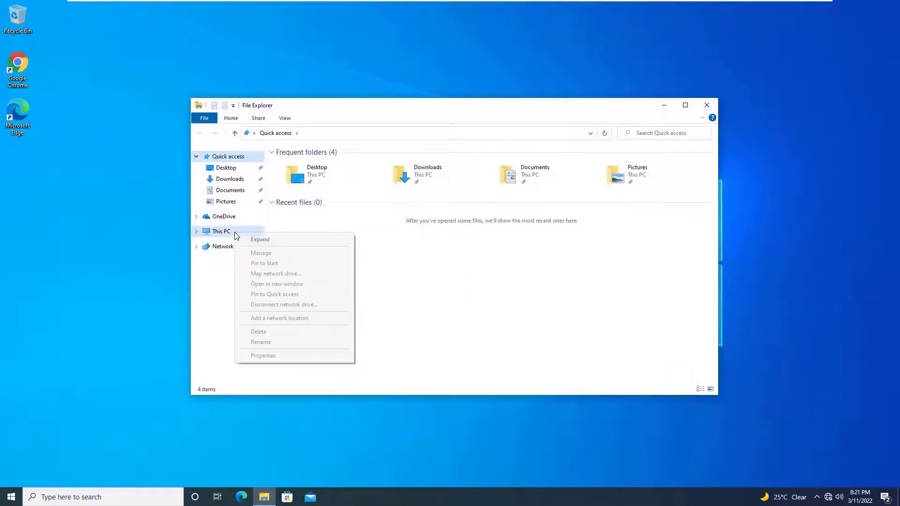
left_click(263, 356)
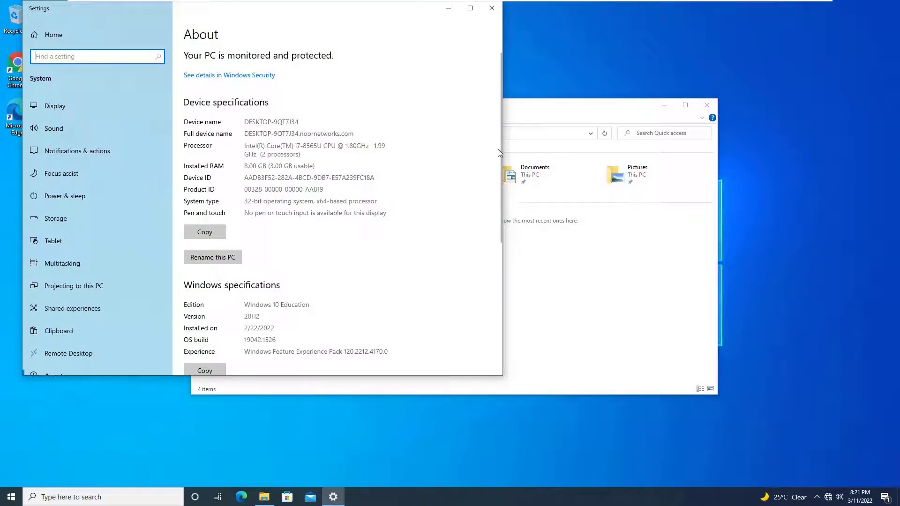
left_click_drag(499, 149, 483, 317)
left_click(220, 297)
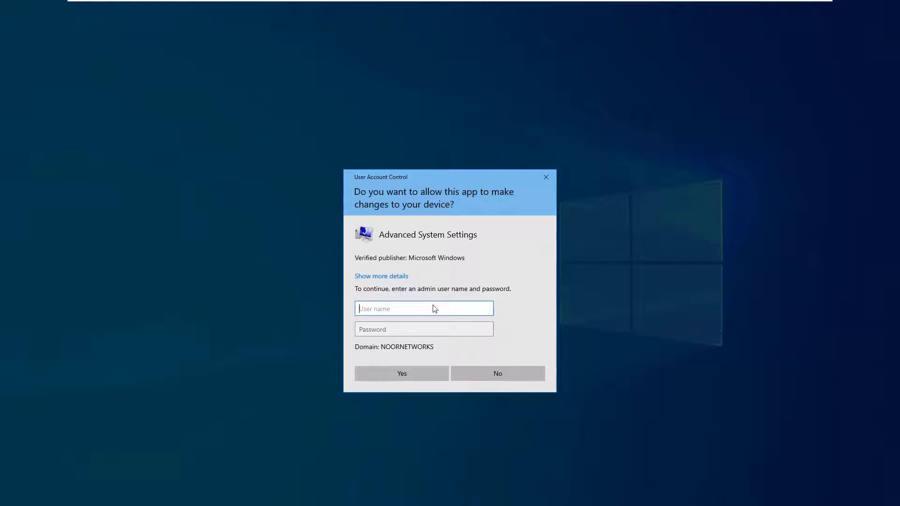
Approve the UAC prompt with administrator credentials and check the Computer Name tab for the noornetworks.com domain.
type("administrator")
key("Tab")
type("•••••••••")
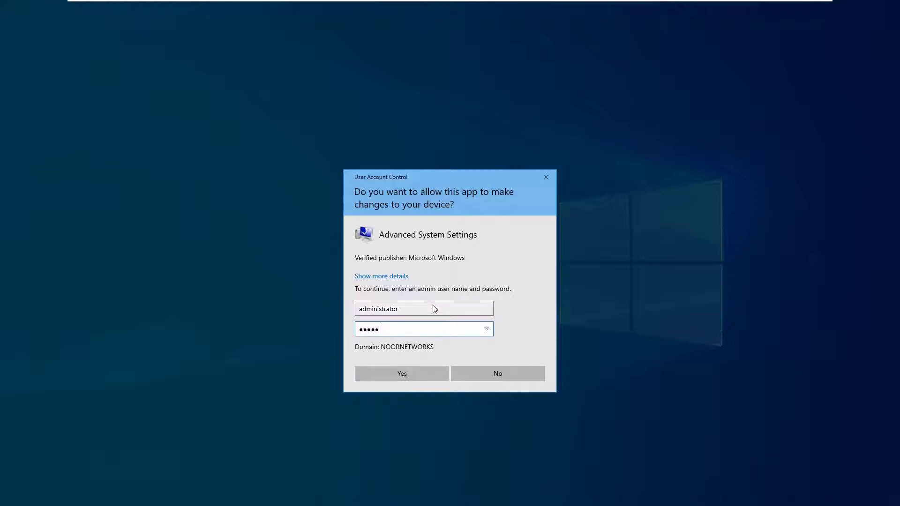
key("Return")
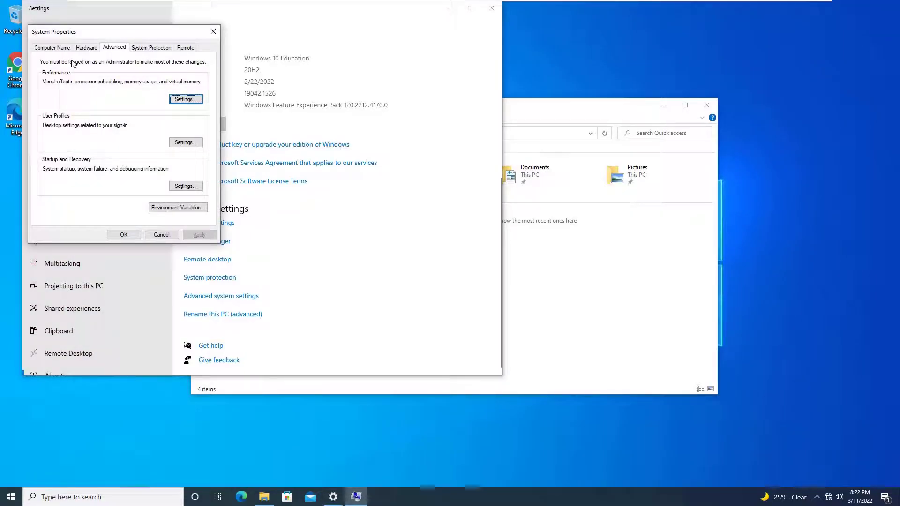
left_click(60, 47)
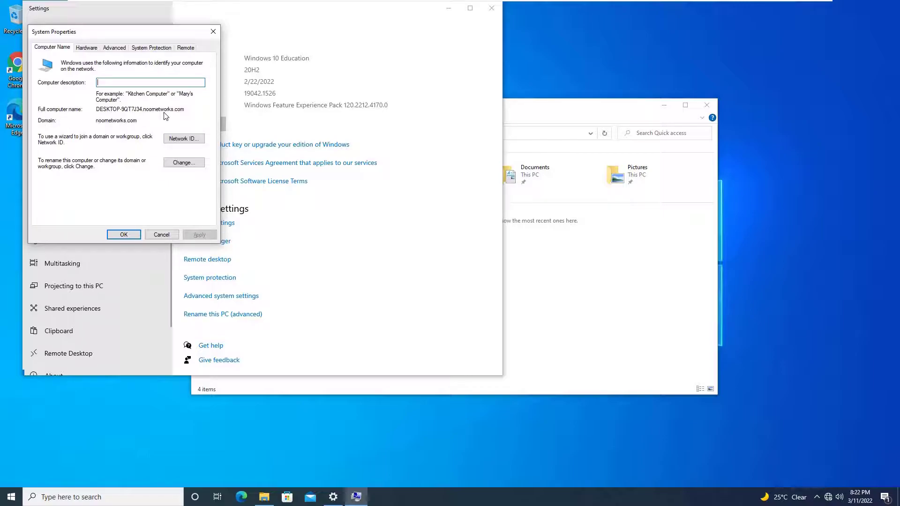
Close the System Properties, Settings and File Explorer windows.
left_click(213, 32)
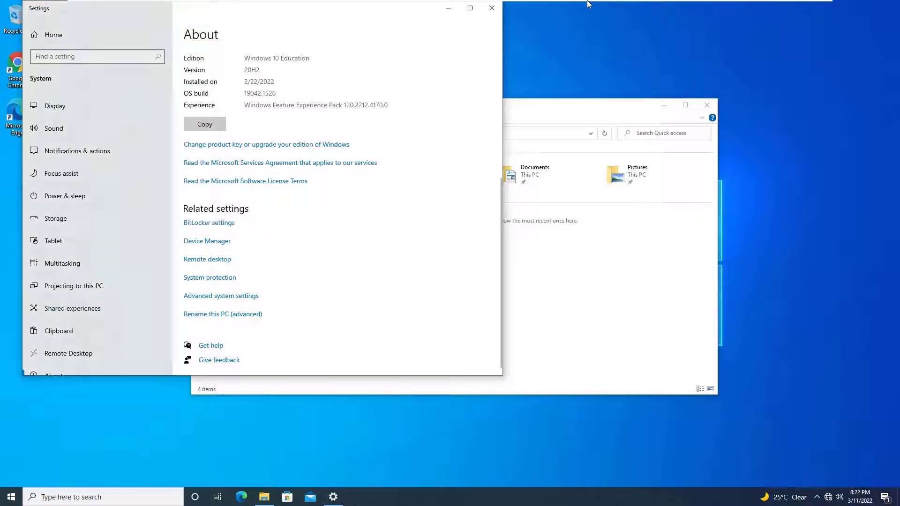
mouse_move(487, 17)
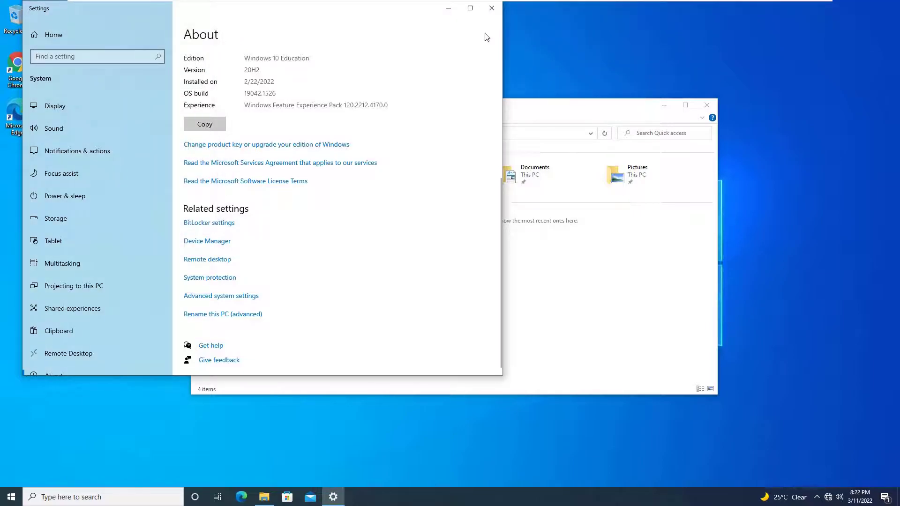
left_click(491, 13)
left_click(704, 106)
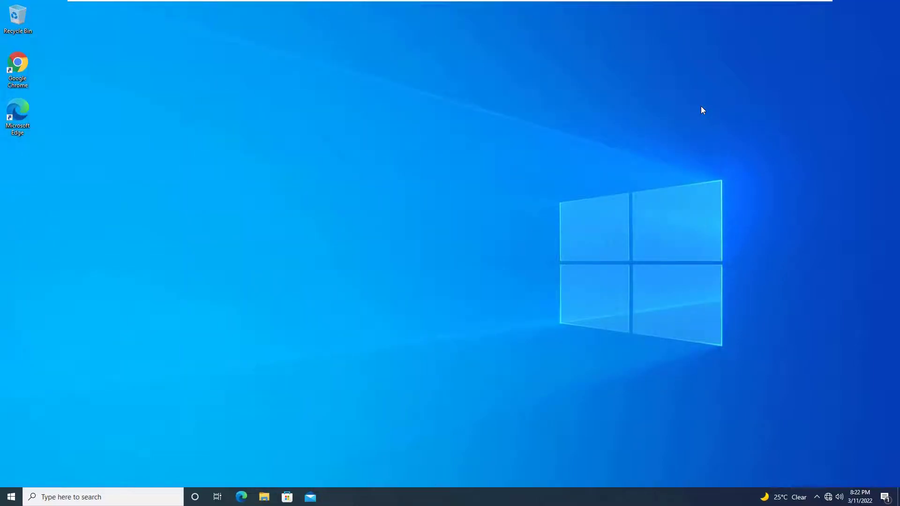
Launch Command Prompt from the Start menu search for cmd.
type("cmd")
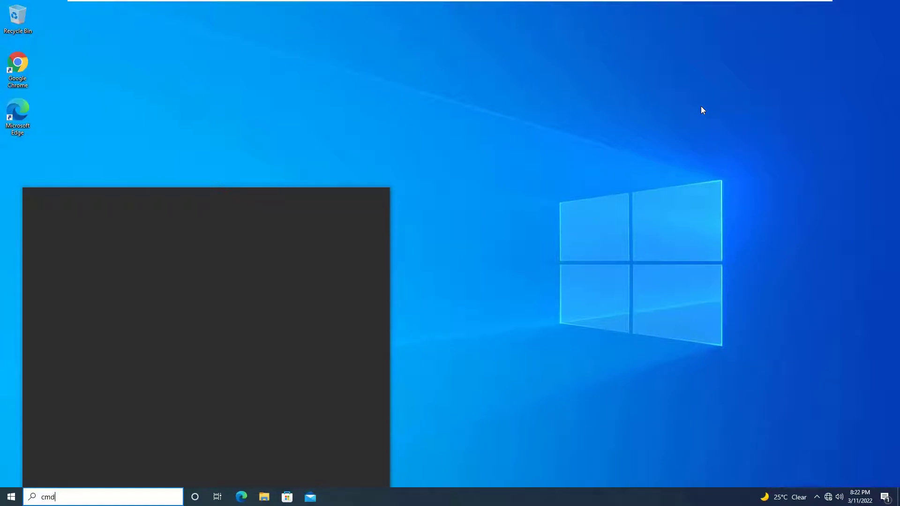
key("Return")
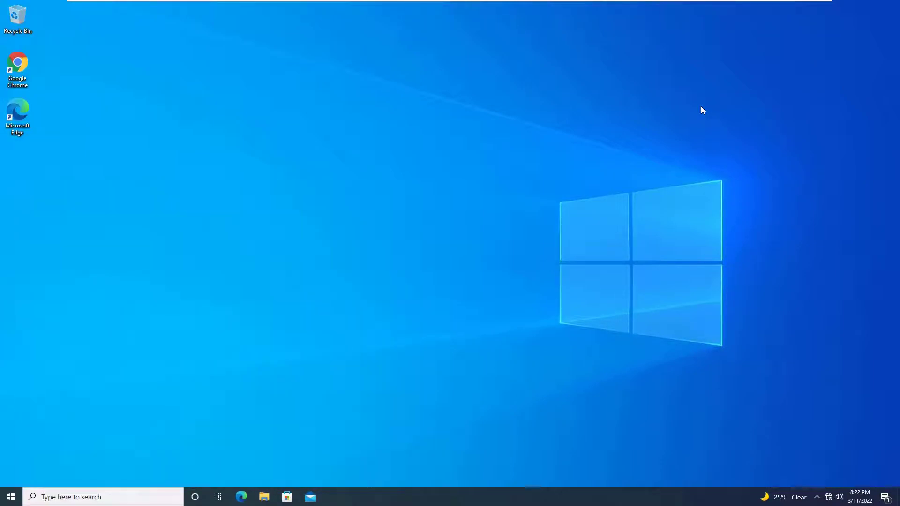
key("super")
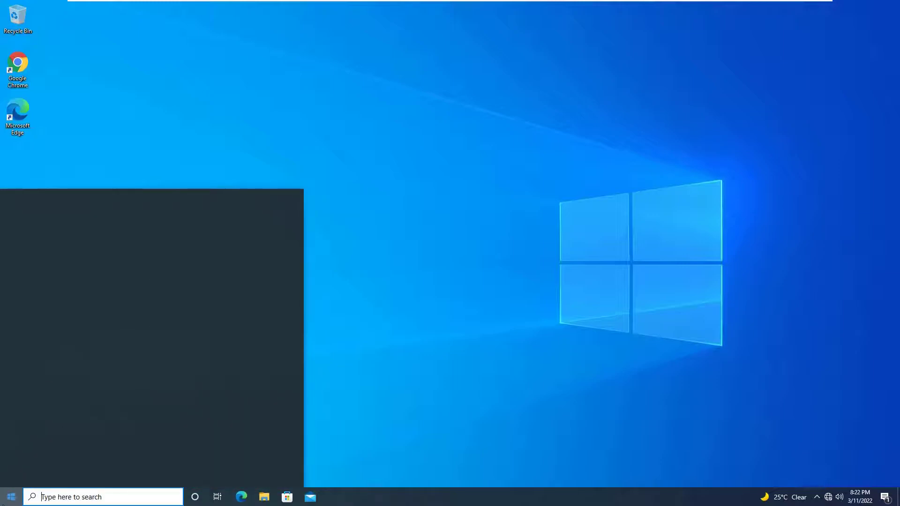
type("cmd")
left_click(34, 225)
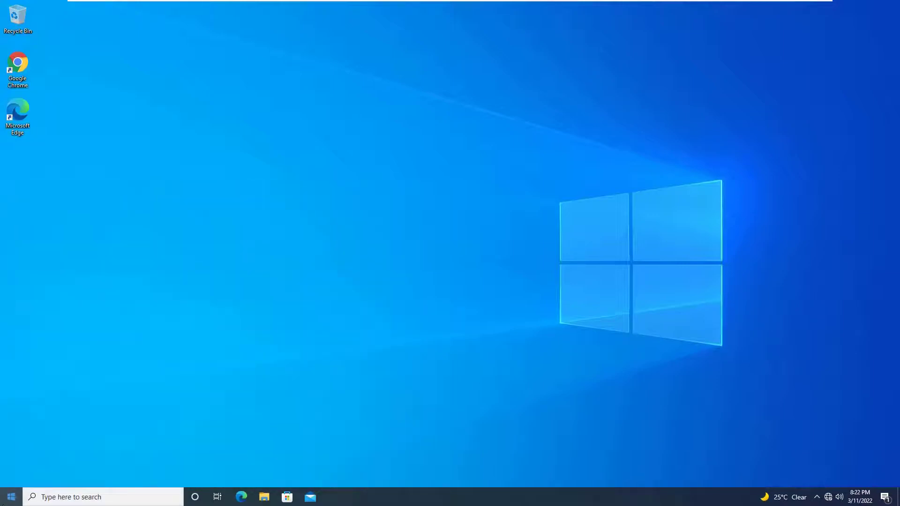
Ping noornetworks.com to confirm it replies from 10.1.1.50, then stop the ping.
type("ping")
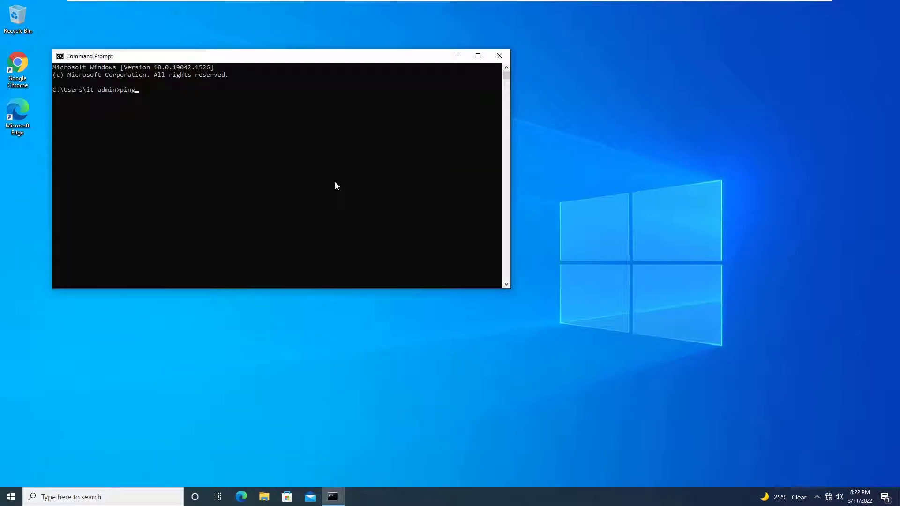
type(" noornetworks")
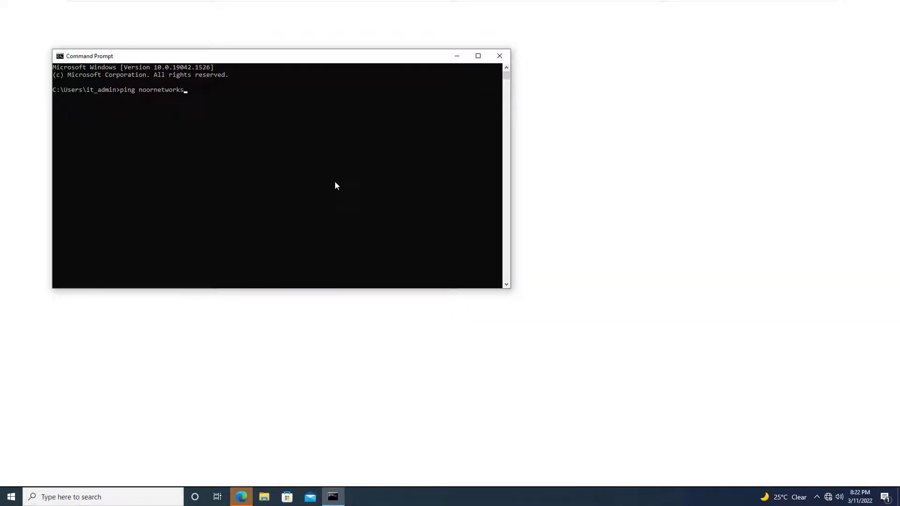
mouse_move(737, 3)
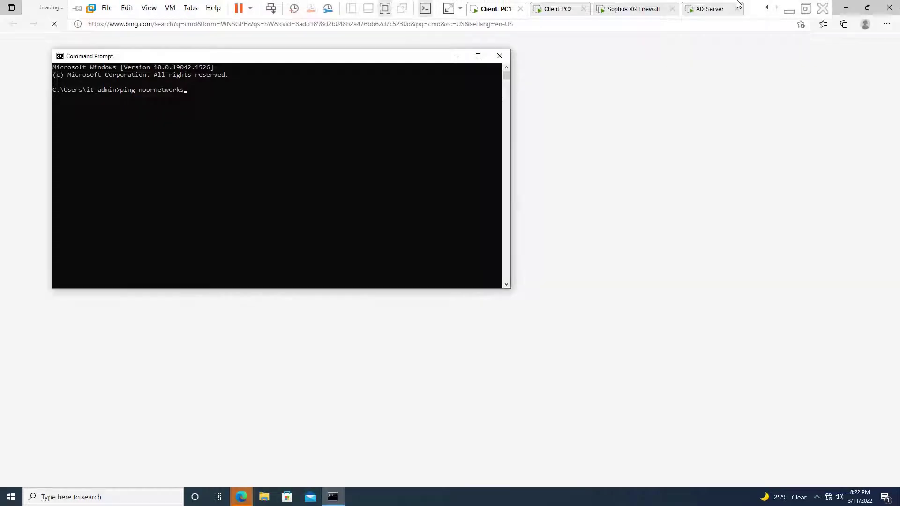
left_click(895, 5)
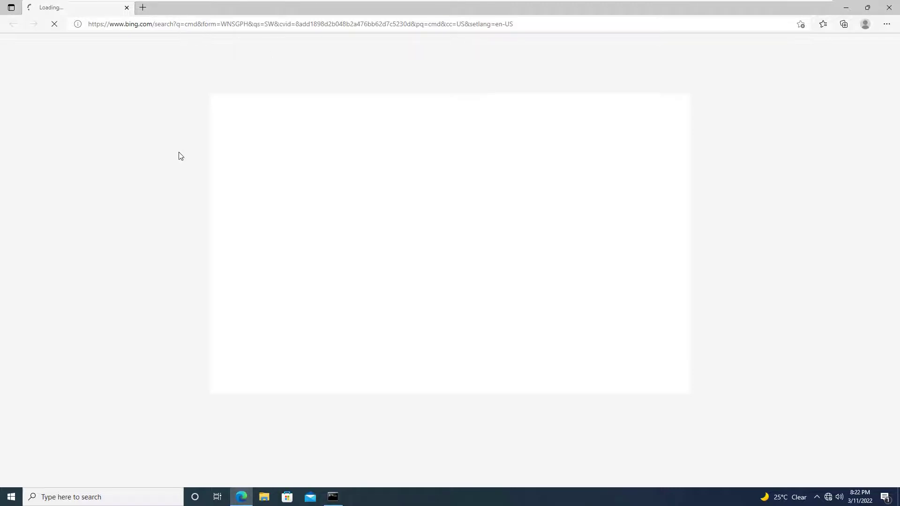
key("alt+Tab")
left_click(247, 120)
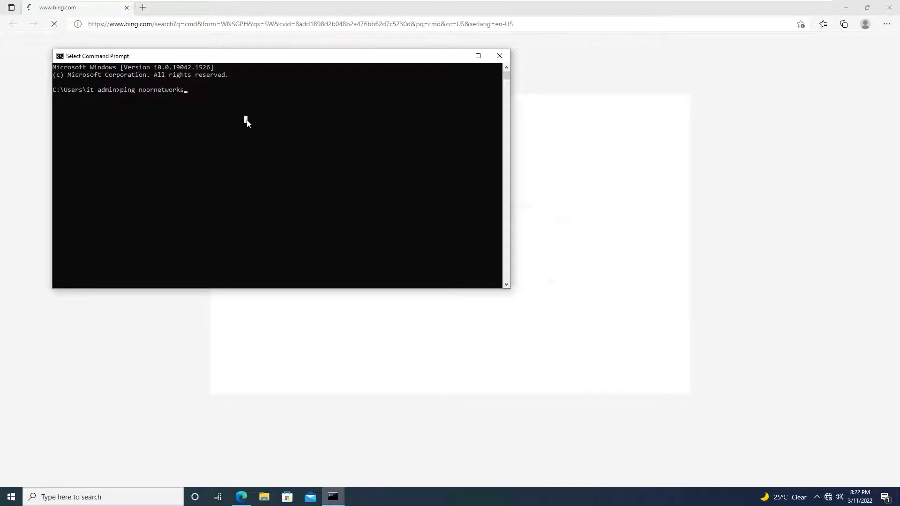
type(".com")
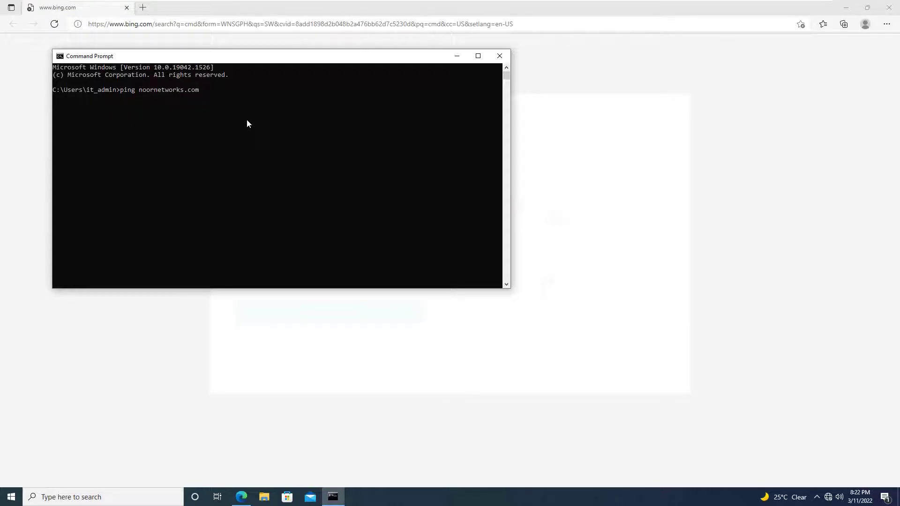
key("Return")
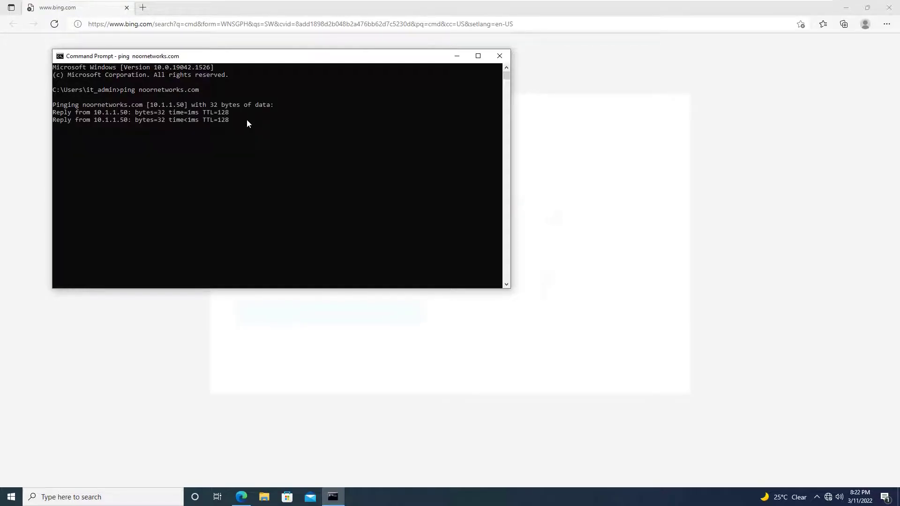
key("ctrl+c")
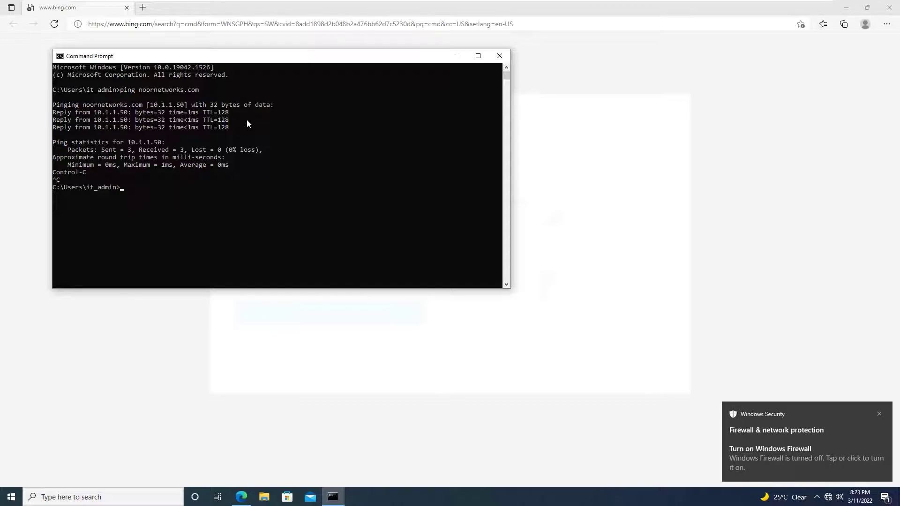
Flush the DNS resolver cache with ipconfig /flushdns and bring the browser forward.
left_click(879, 414)
left_click(442, 183)
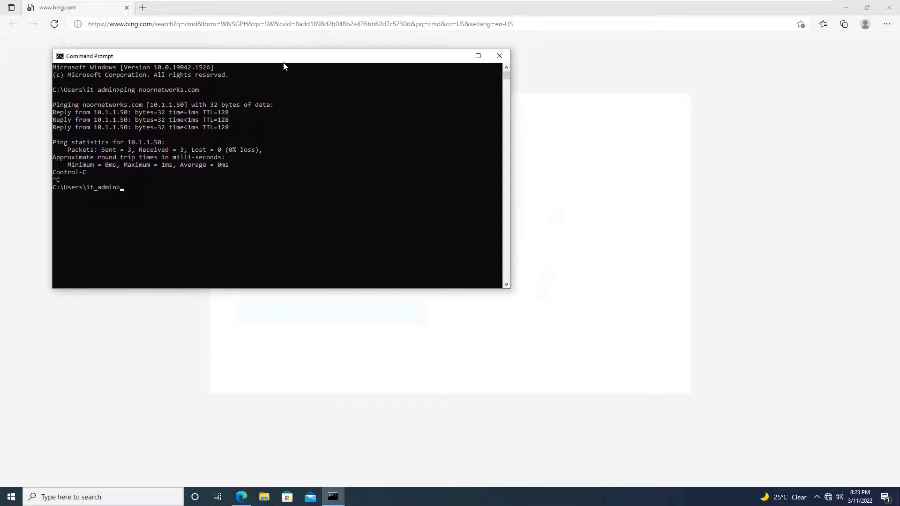
type("ipconfig /flushdns")
key("Return")
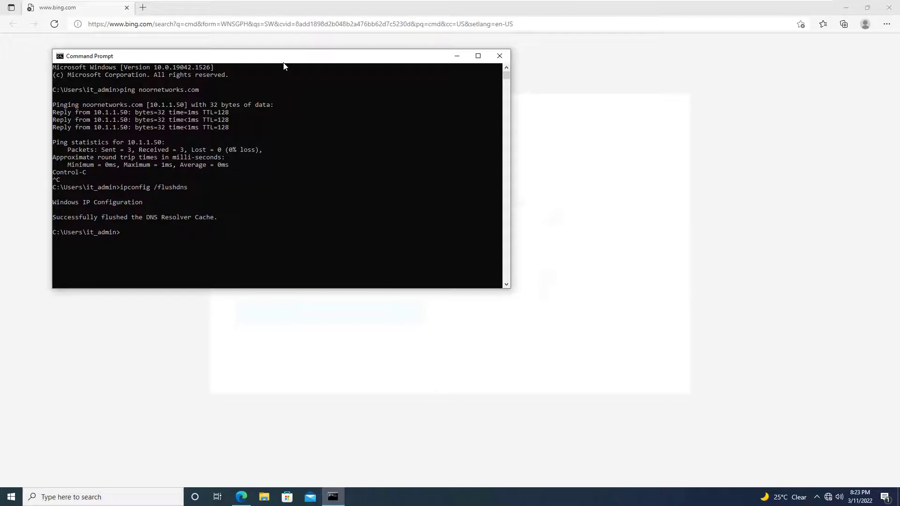
left_click(124, 11)
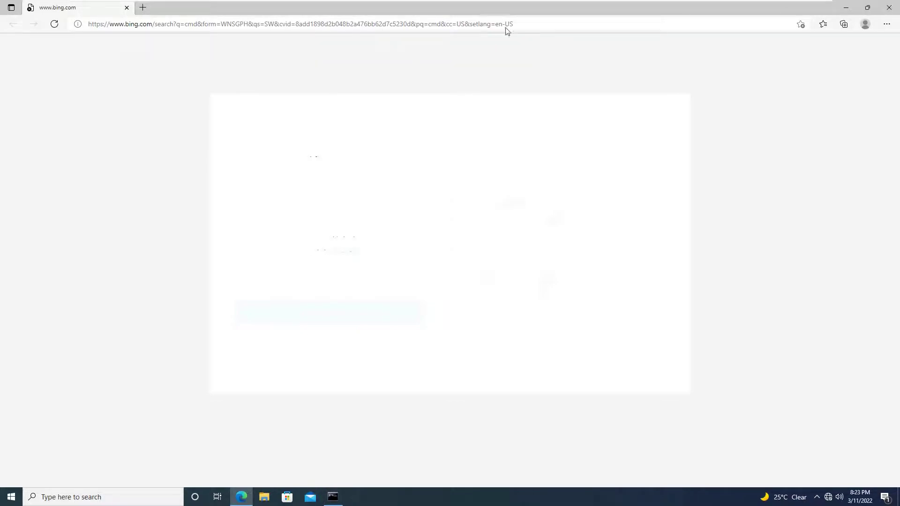
Switch VMware's full-screen view from the client machine to the AD-Server VM's Server Manager.
mouse_move(544, 3)
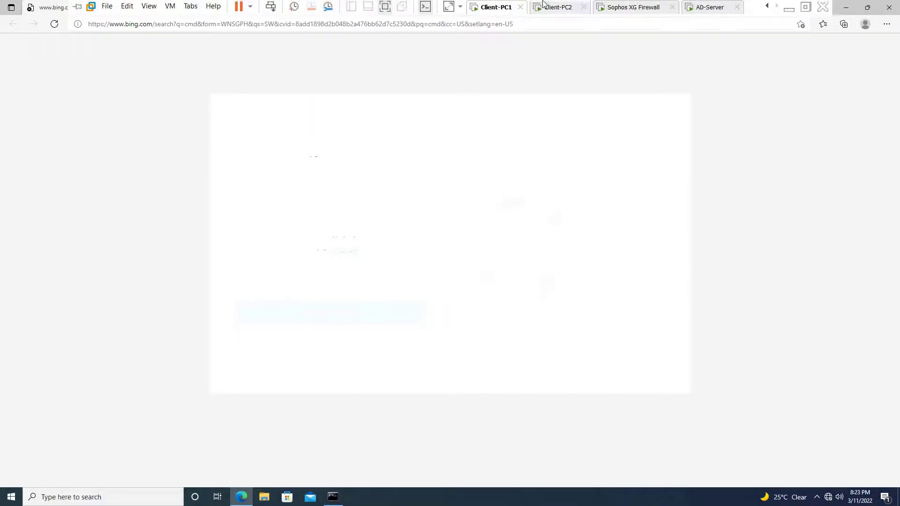
left_click(385, 9)
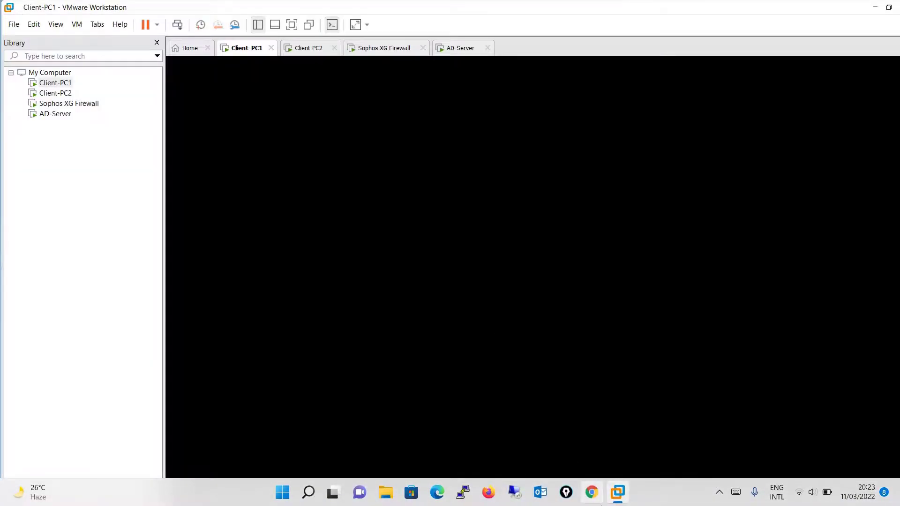
left_click(683, 500)
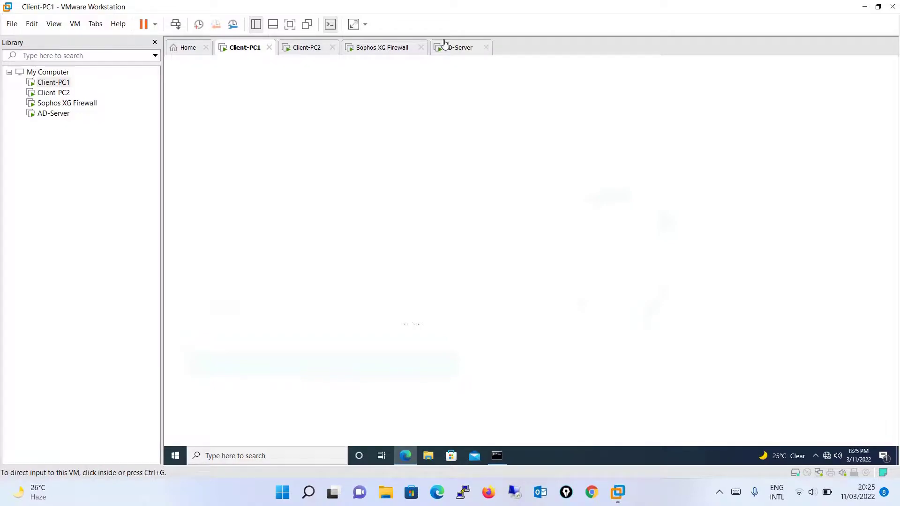
left_click(289, 25)
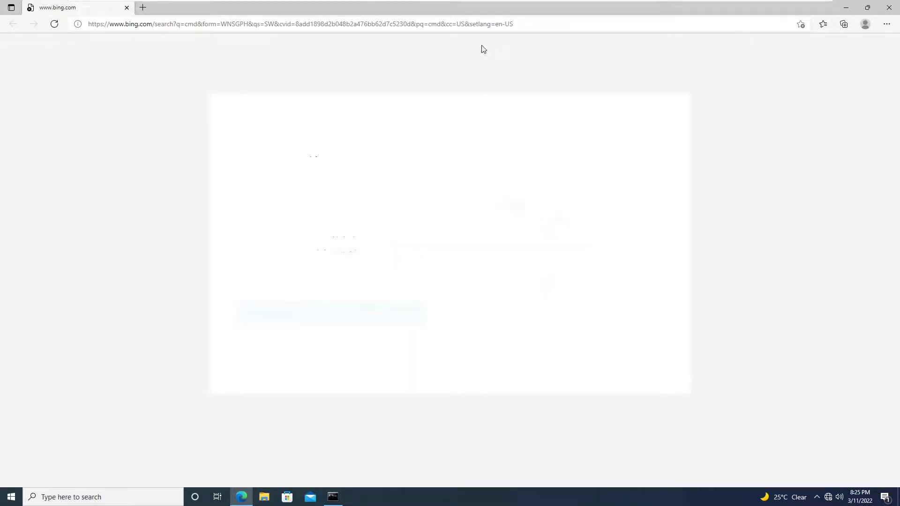
mouse_move(709, 4)
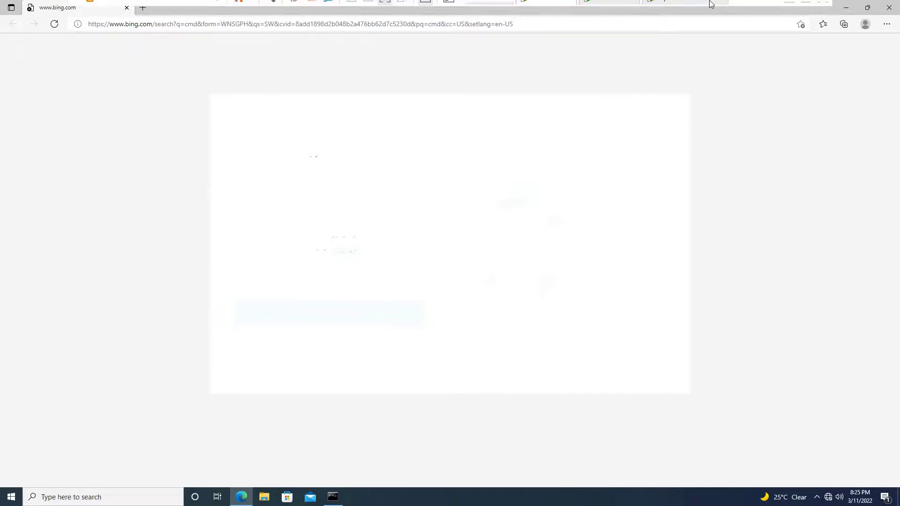
left_click(777, 8)
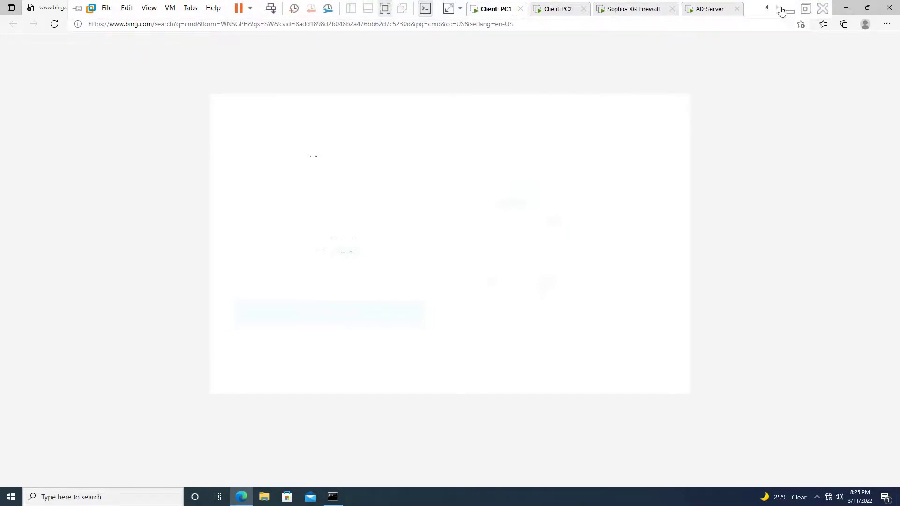
left_click(705, 9)
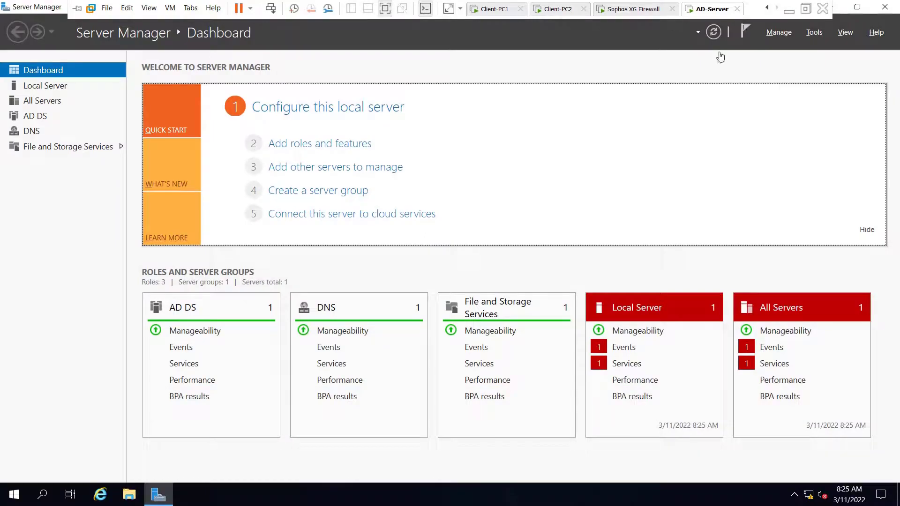
In DNS Manager, check the DESKTOP-9QT7J34 host record in the noornetworks.com forward zone.
left_click(815, 33)
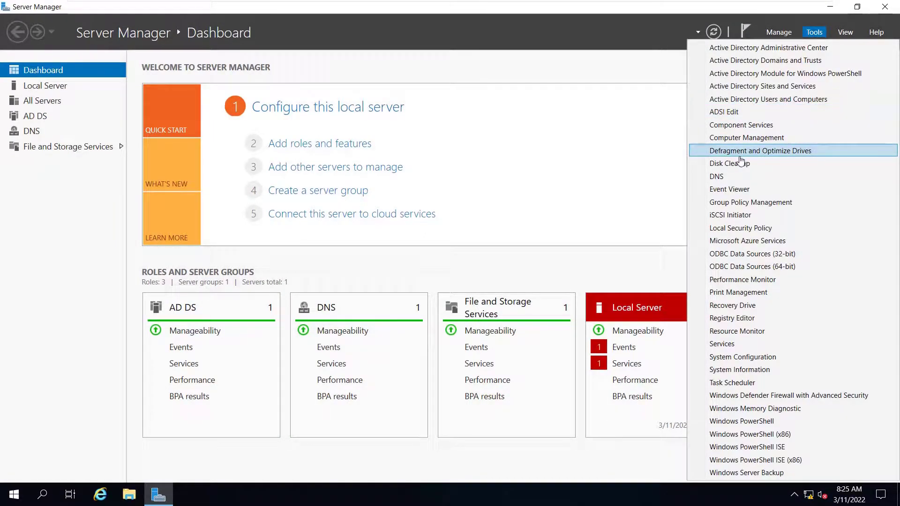
left_click(733, 180)
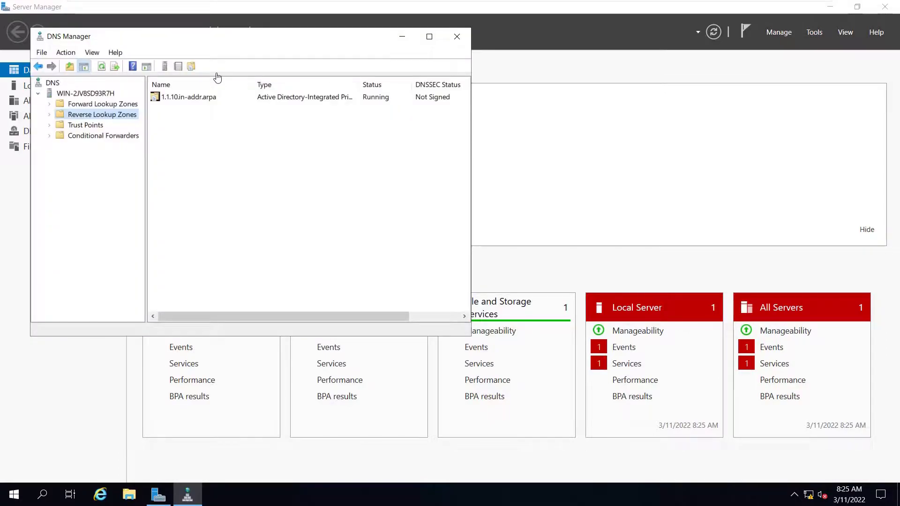
double_click(87, 105)
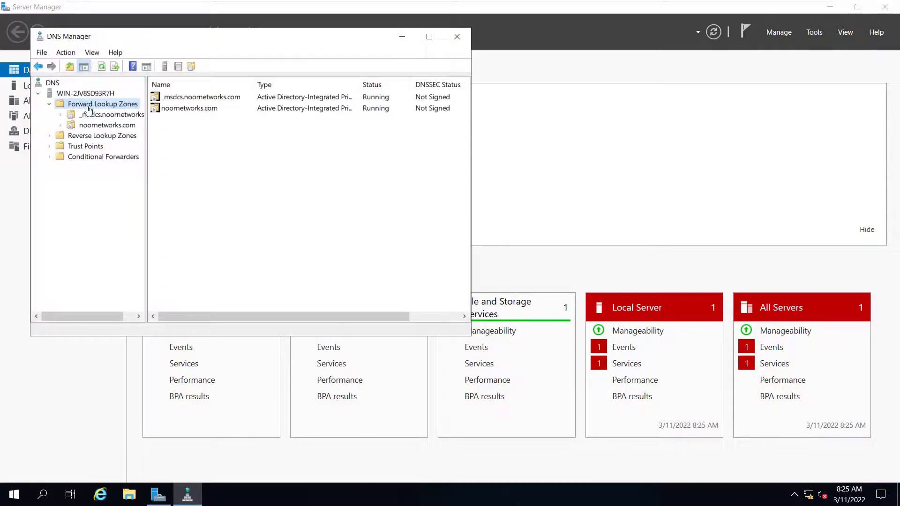
double_click(98, 126)
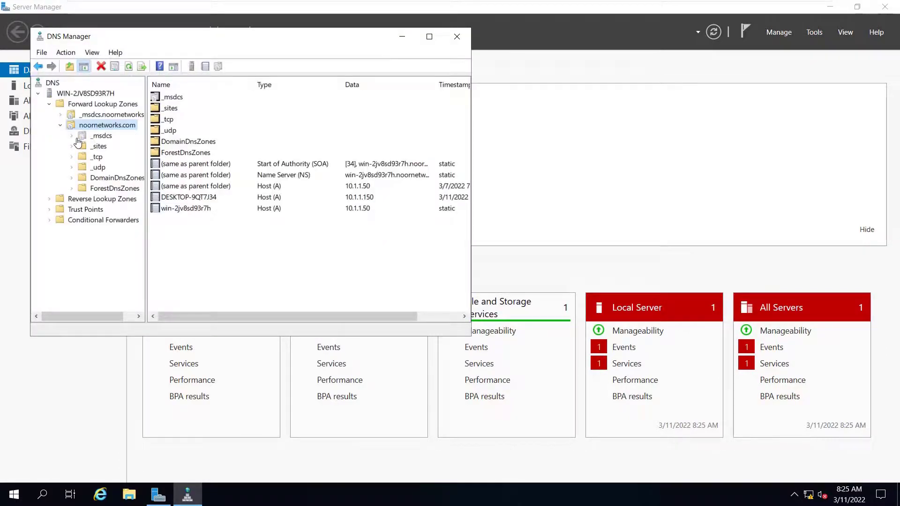
left_click(205, 201)
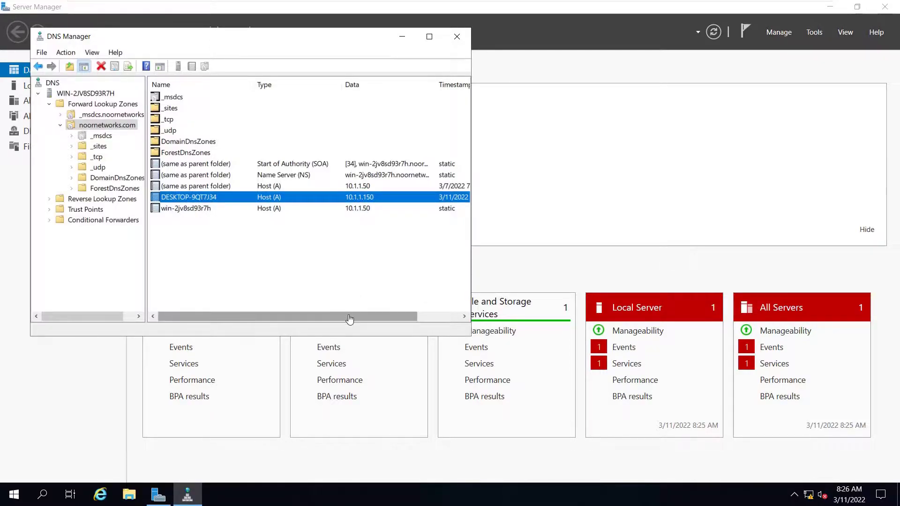
left_click_drag(350, 317, 216, 315)
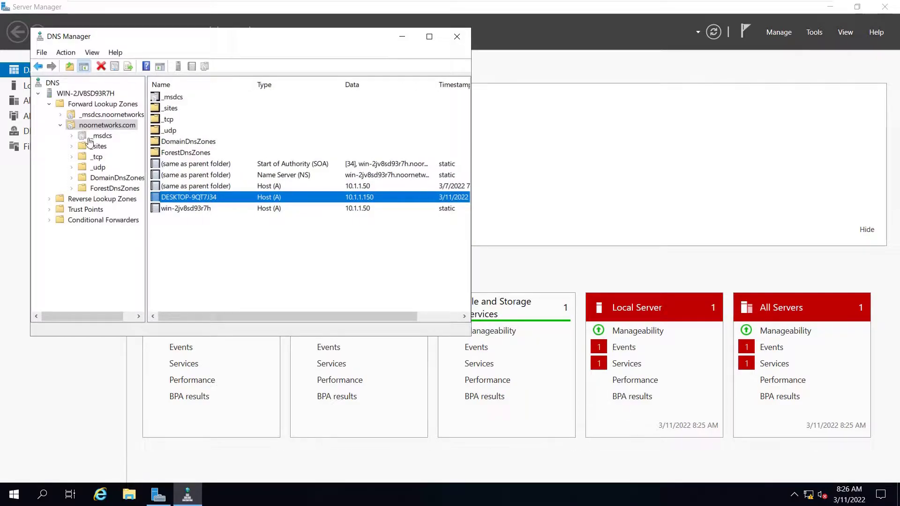
Inspect the 10.1.1.150 PTR record in the 1.1.10.in-addr.arpa reverse zone.
double_click(89, 200)
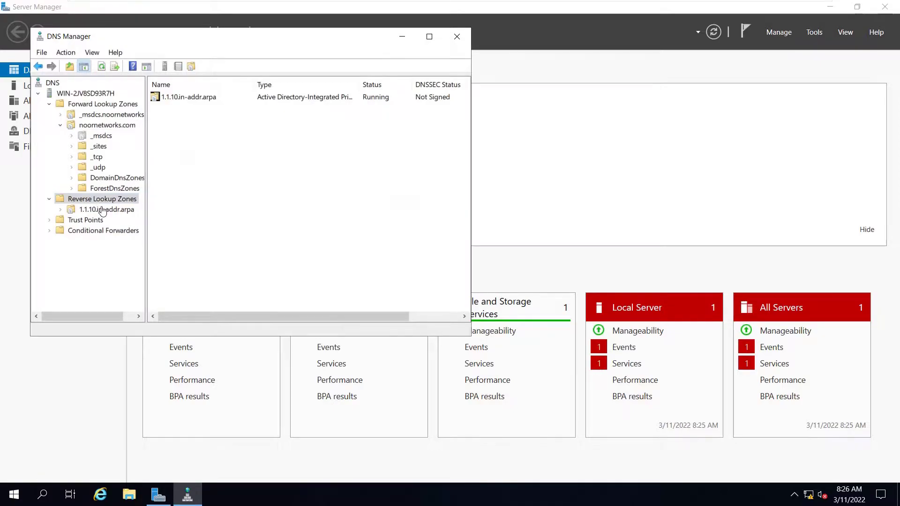
left_click(103, 210)
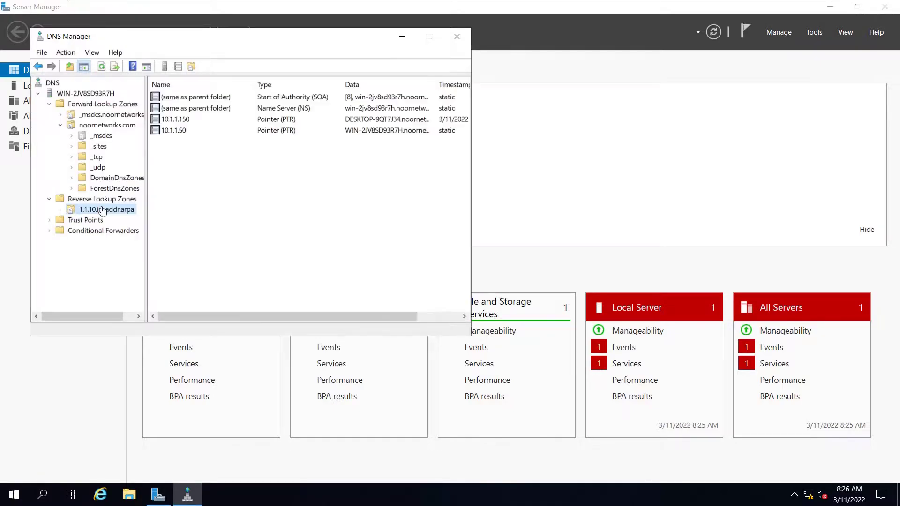
double_click(193, 120)
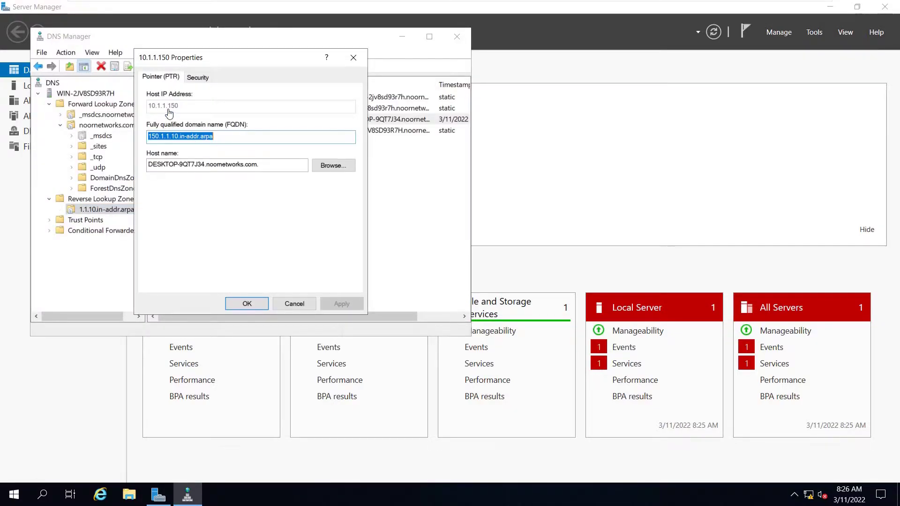
left_click(354, 57)
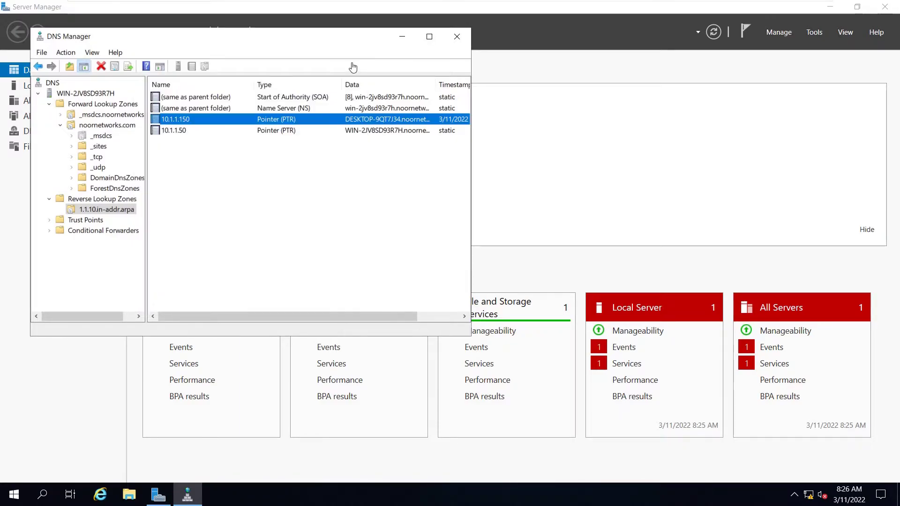
Minimize DNS Manager and take the AD-Server VM out of full screen.
left_click(403, 37)
mouse_move(528, 3)
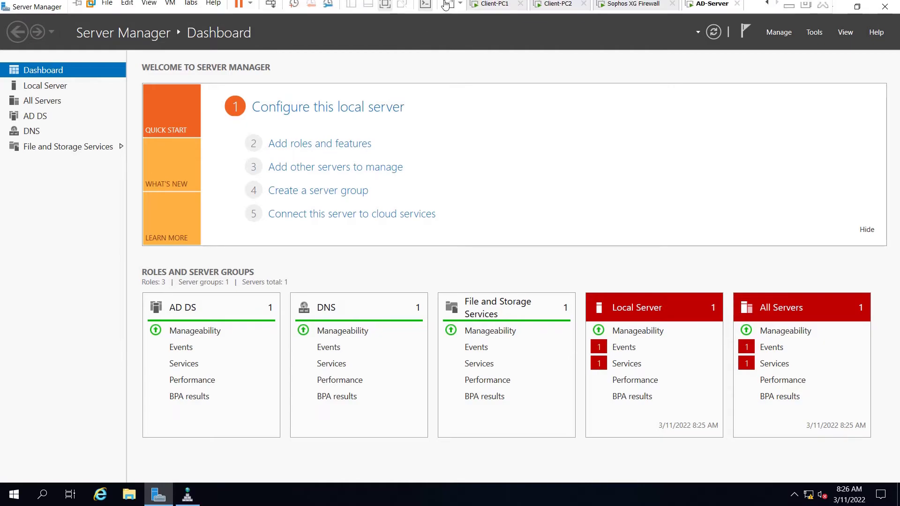
left_click(385, 8)
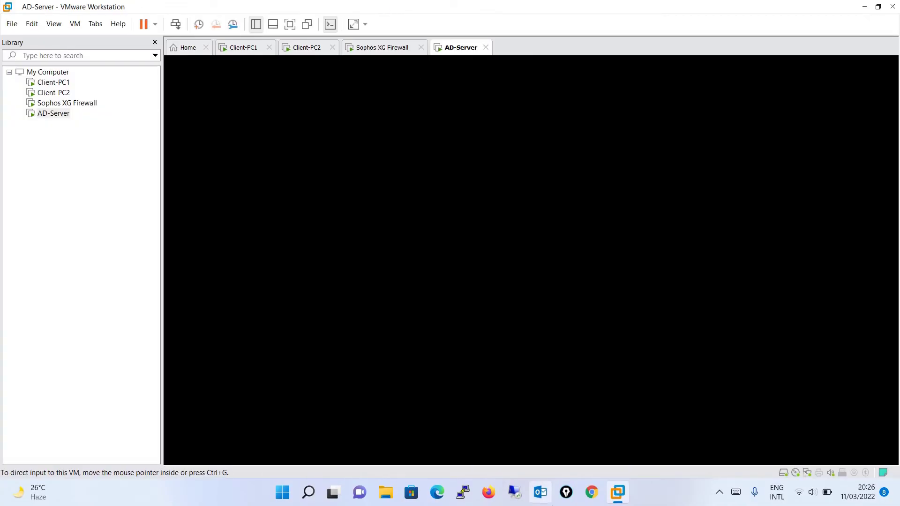